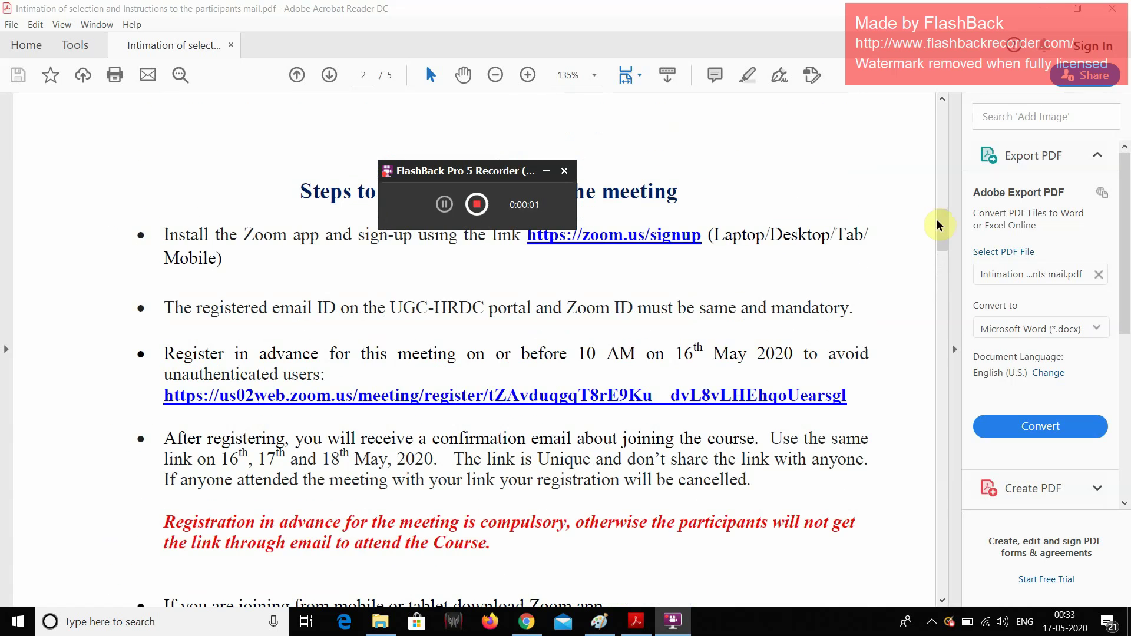
- Scroll the instructions PDF to page 3, which lists the 02.30–03.30 pm workshop session topics
{"action": "left_click_drag", "start_coordinate": [941, 226], "coordinate": [942, 117]}
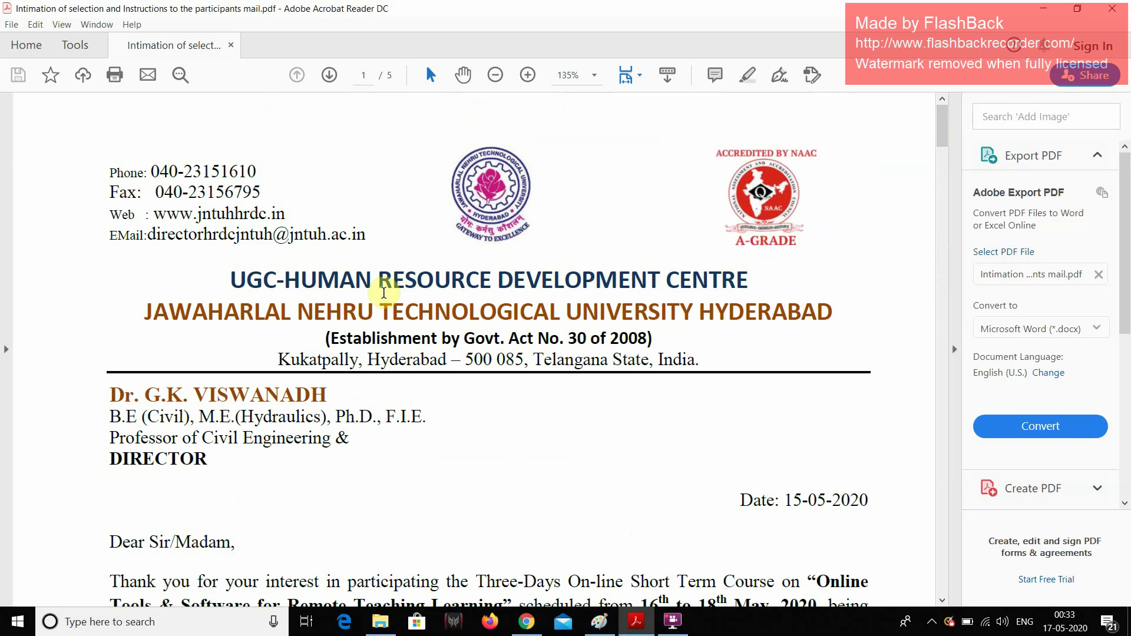
{"action": "scroll", "coordinate": [389, 312], "scroll_direction": "down", "scroll_amount": 4}
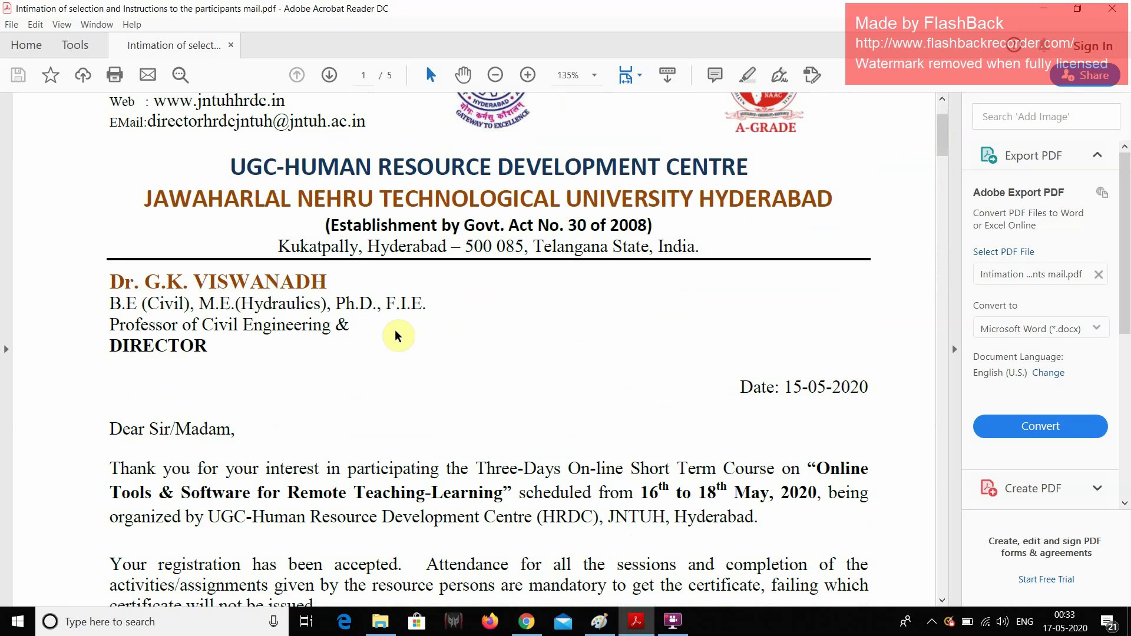
{"action": "scroll", "coordinate": [394, 330], "scroll_direction": "down", "scroll_amount": 6}
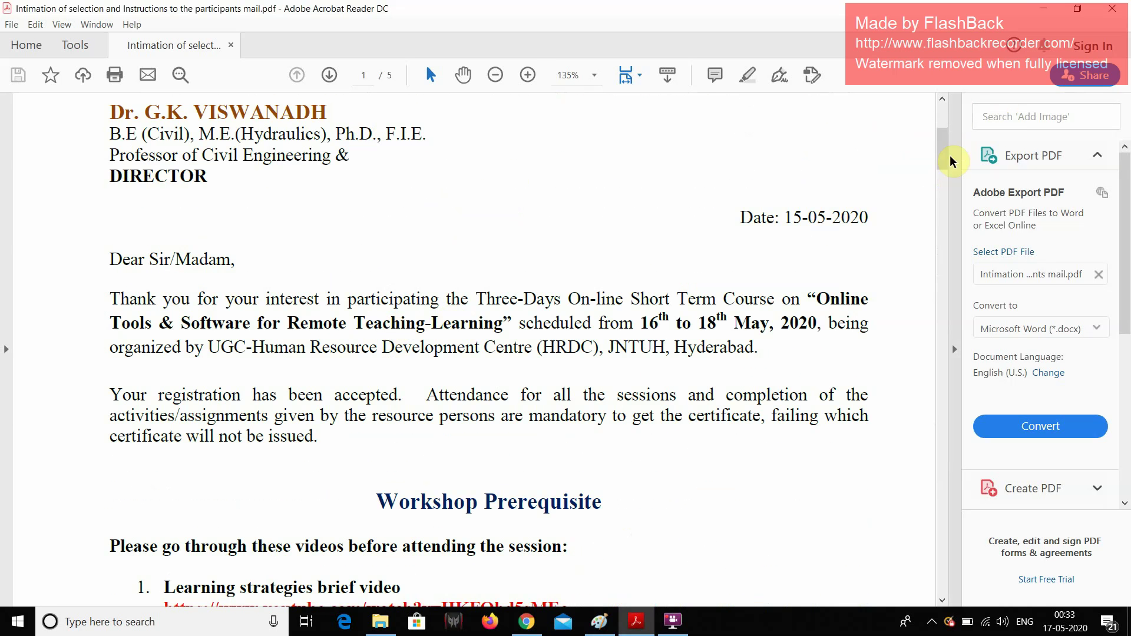
{"action": "left_click_drag", "start_coordinate": [950, 161], "coordinate": [962, 370]}
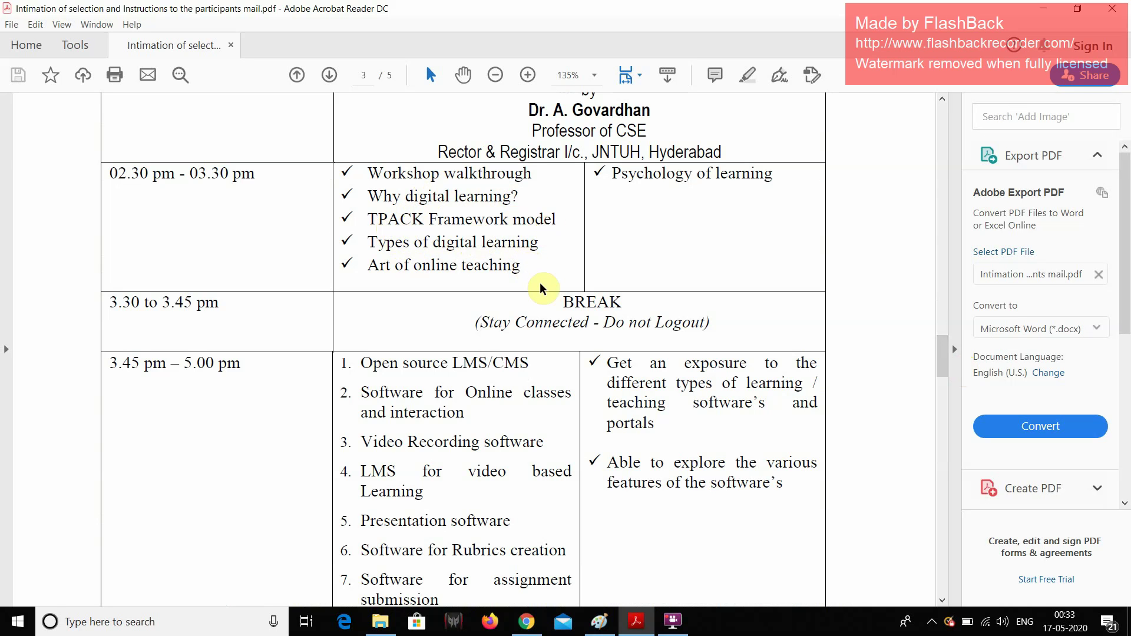
{"action": "left_click", "coordinate": [1046, 14]}
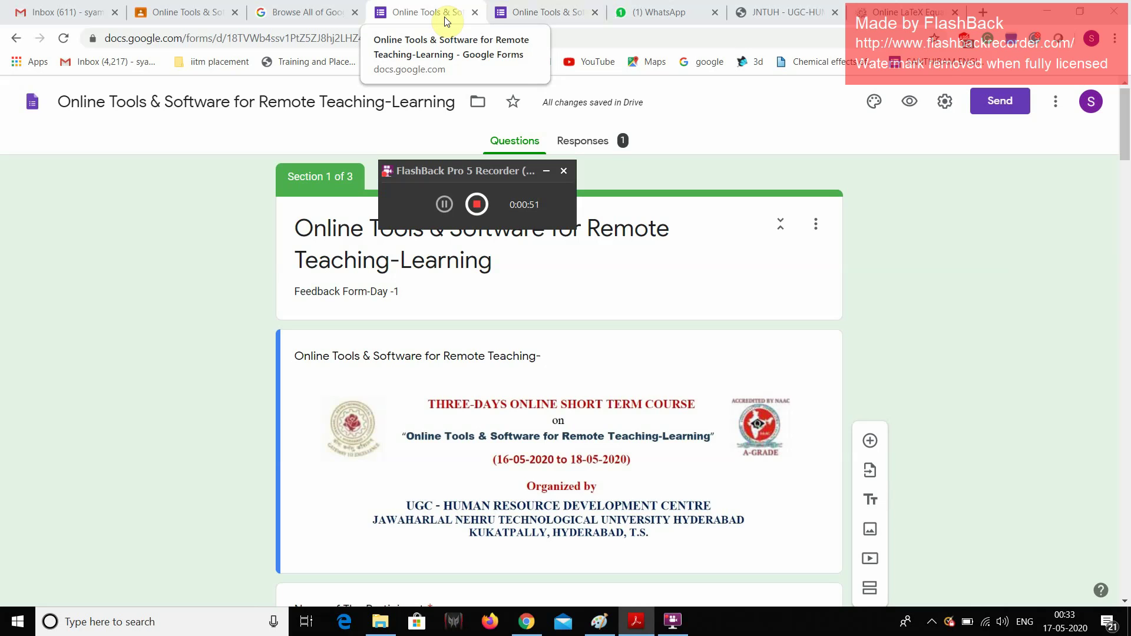
{"action": "left_click", "coordinate": [513, 11]}
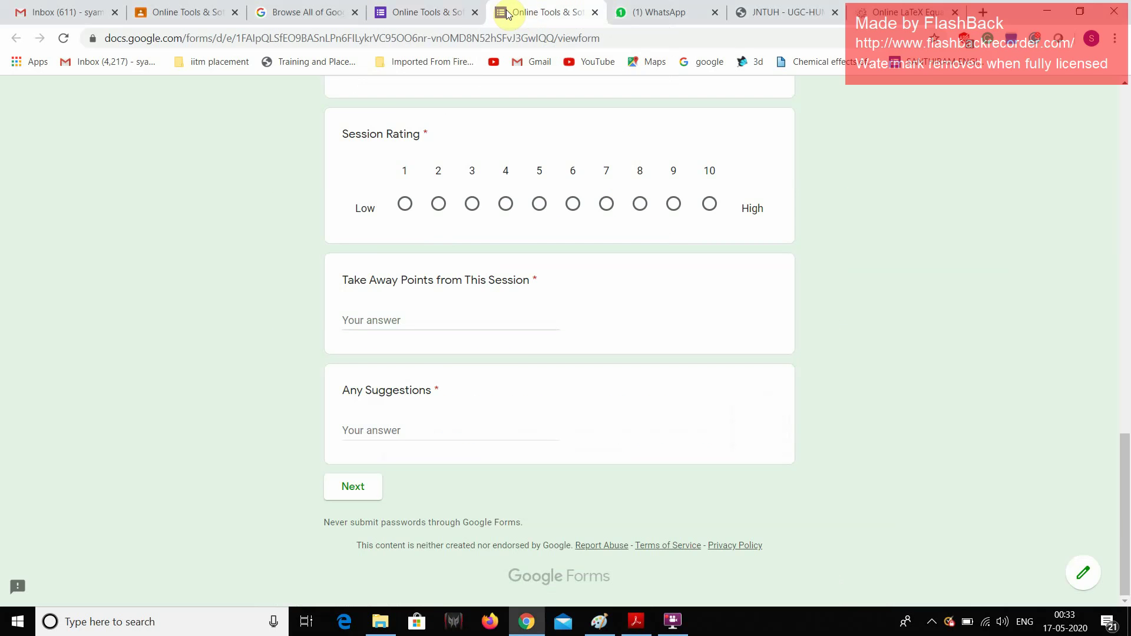
{"action": "left_click", "coordinate": [456, 10]}
{"action": "scroll", "coordinate": [689, 265], "scroll_direction": "down", "scroll_amount": 3}
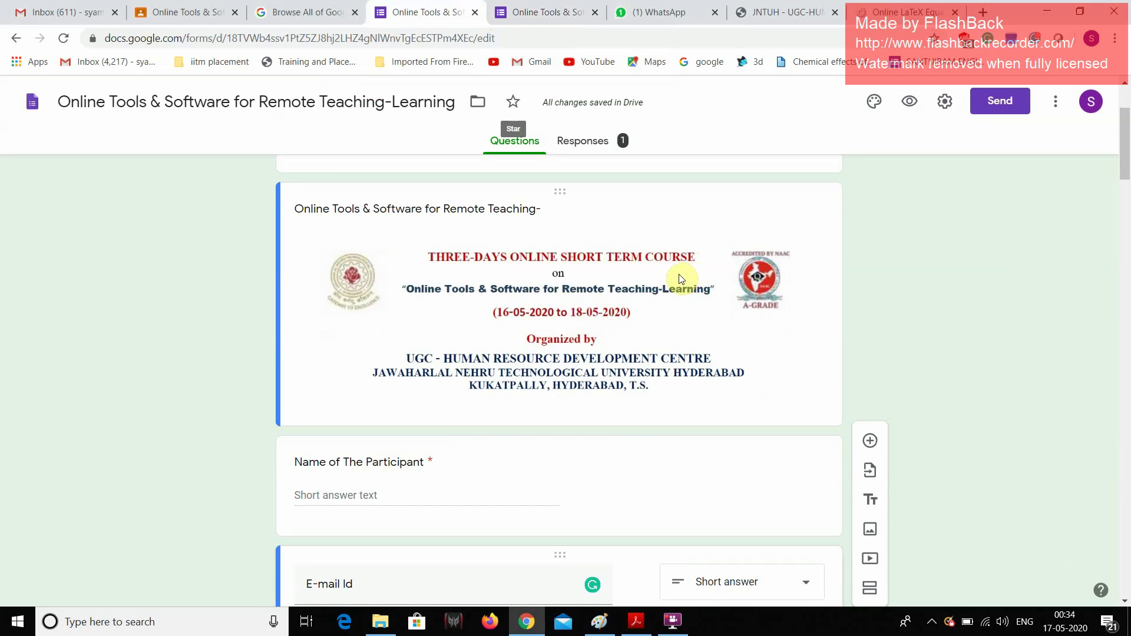
{"action": "scroll", "coordinate": [681, 279], "scroll_direction": "up", "scroll_amount": 1}
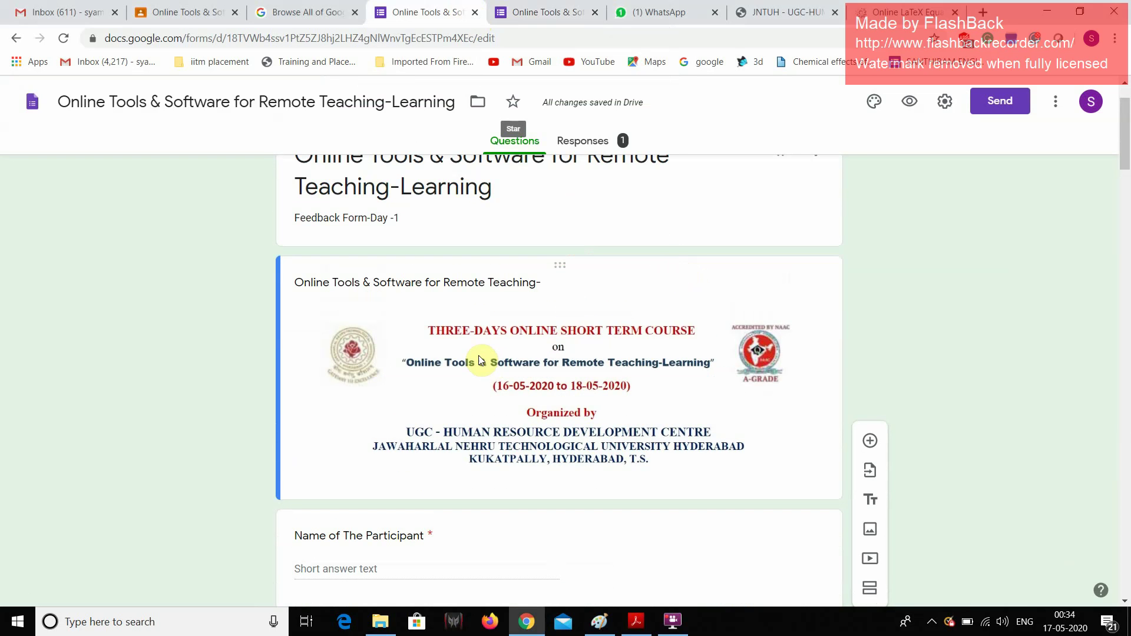
{"action": "scroll", "coordinate": [669, 353], "scroll_direction": "down", "scroll_amount": 5}
{"action": "left_click", "coordinate": [670, 354]}
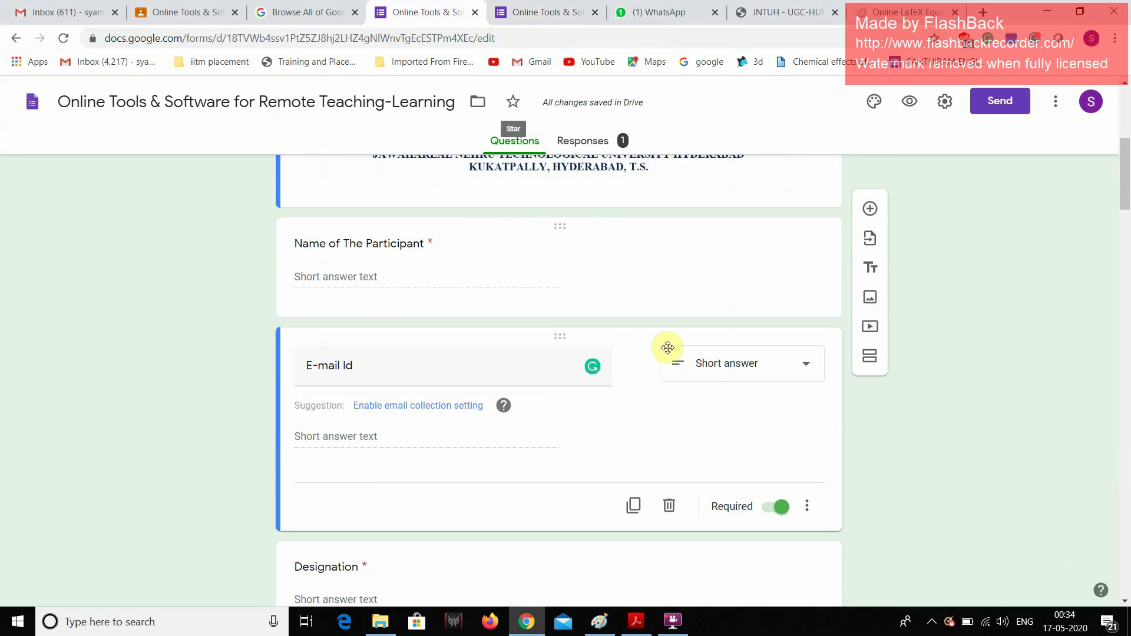
{"action": "scroll", "coordinate": [669, 354], "scroll_direction": "down", "scroll_amount": 7}
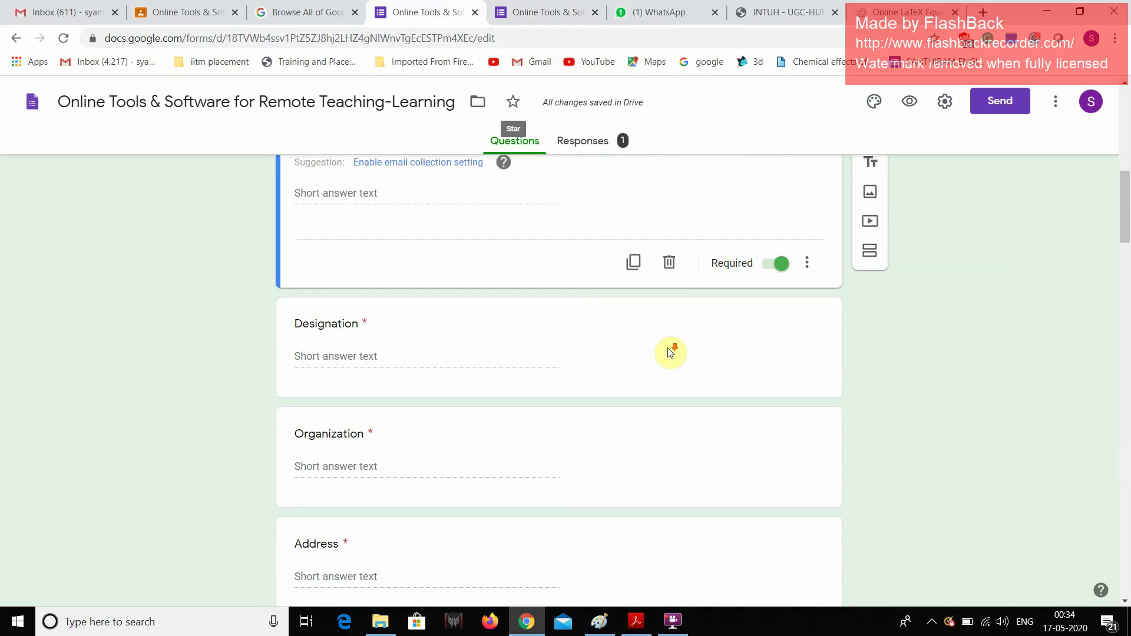
{"action": "scroll", "coordinate": [670, 353], "scroll_direction": "up", "scroll_amount": 12}
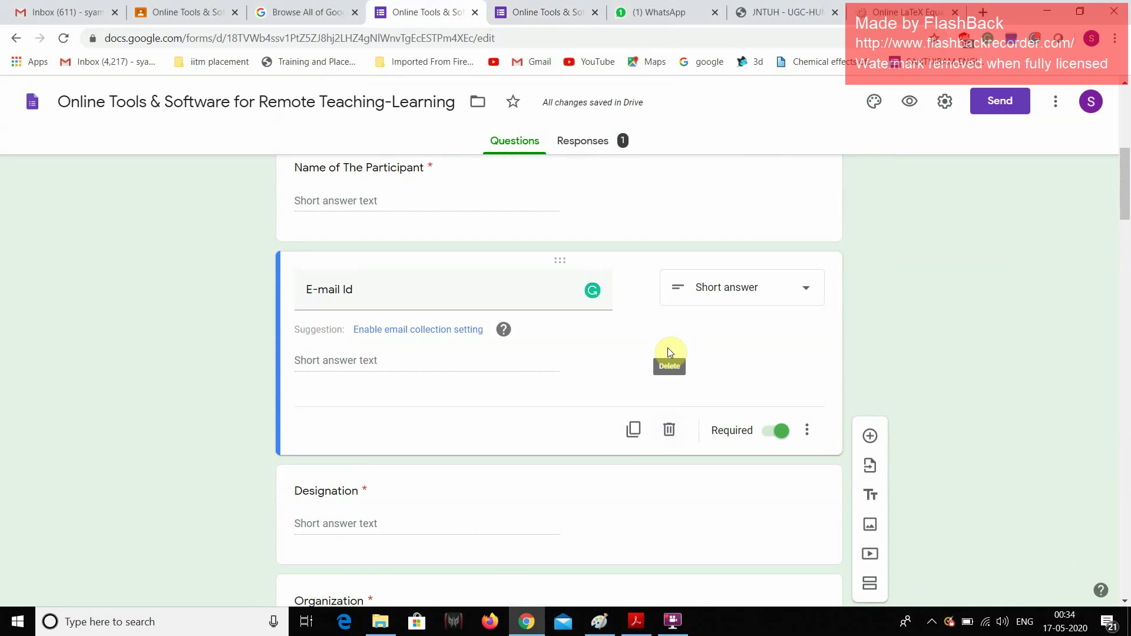
{"action": "left_click", "coordinate": [670, 352]}
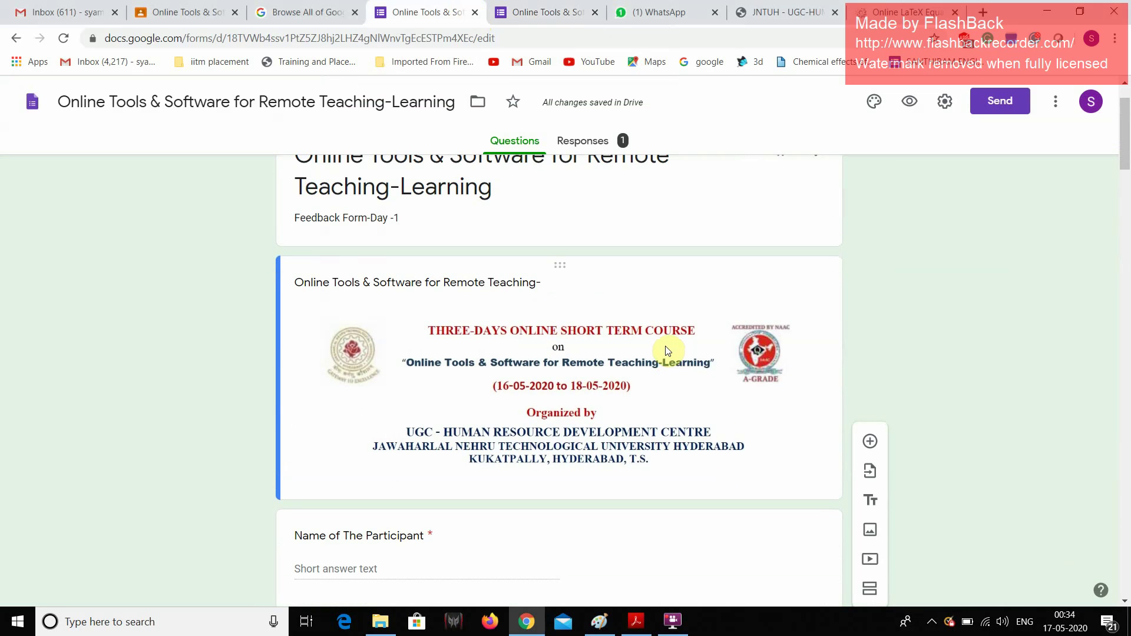
{"action": "scroll", "coordinate": [668, 351], "scroll_direction": "down", "scroll_amount": 5}
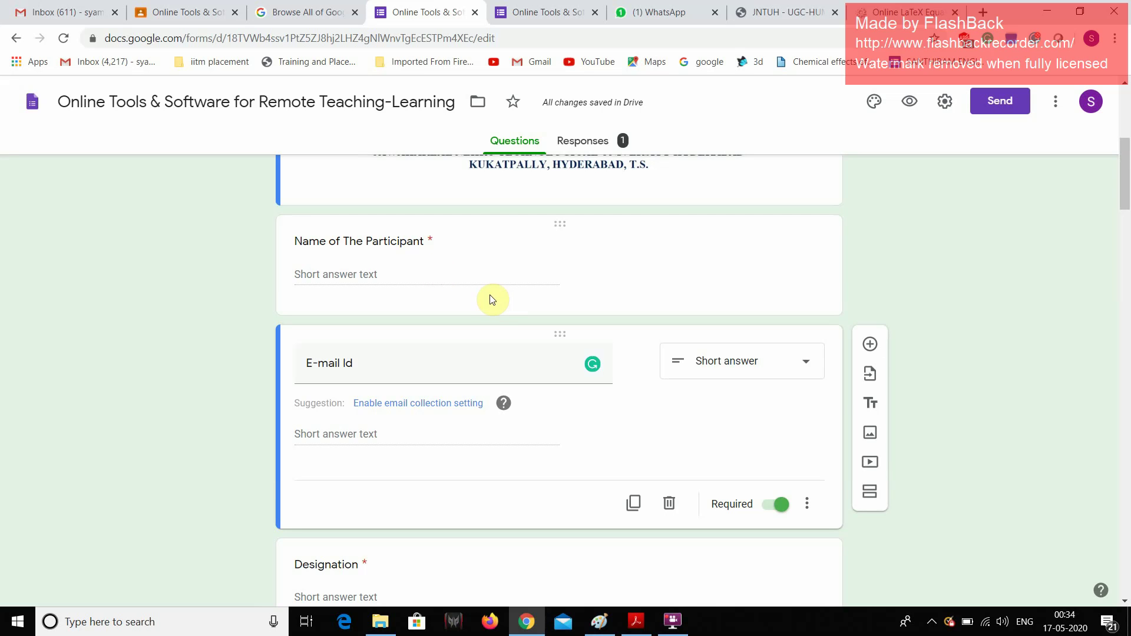
{"action": "scroll", "coordinate": [455, 323], "scroll_direction": "down", "scroll_amount": 3}
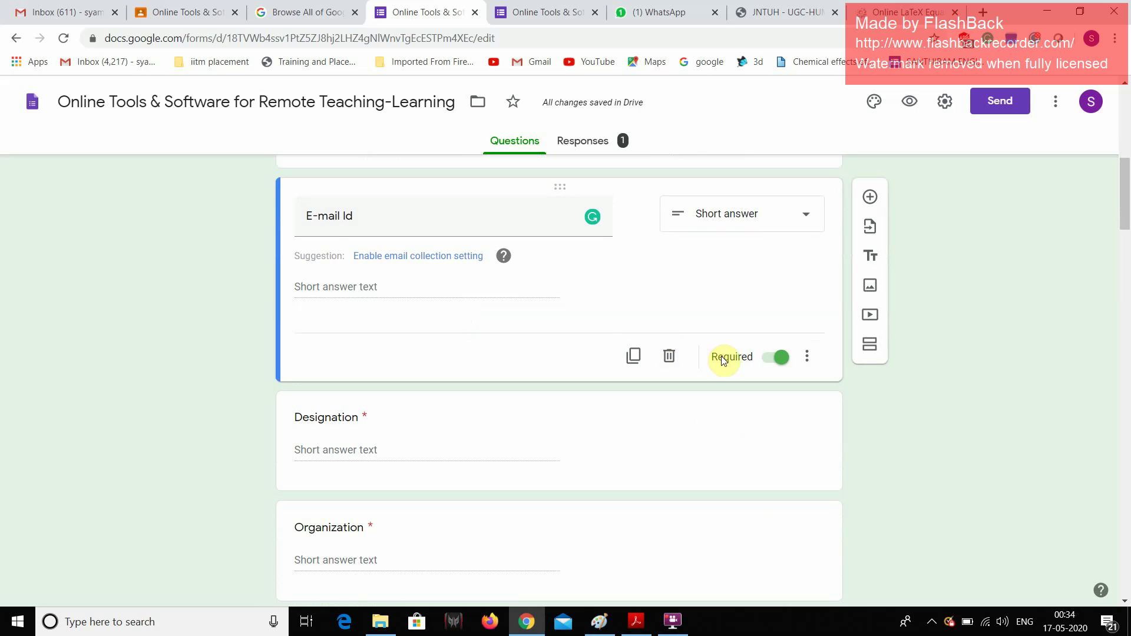
{"action": "scroll", "coordinate": [602, 327], "scroll_direction": "down", "scroll_amount": 3}
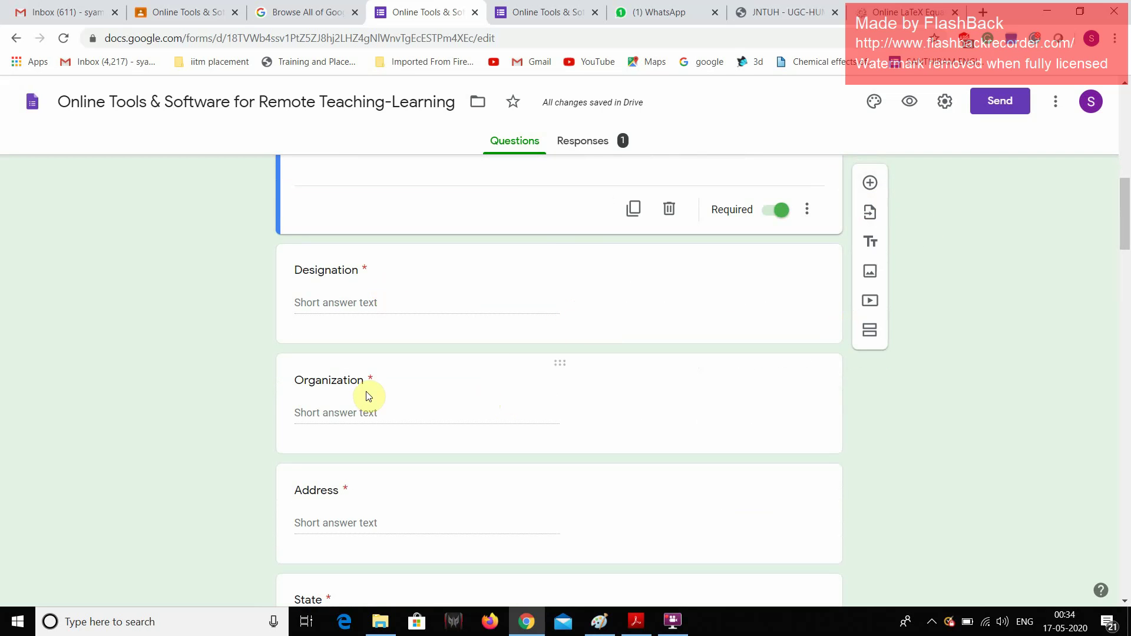
{"action": "scroll", "coordinate": [370, 395], "scroll_direction": "down", "scroll_amount": 3}
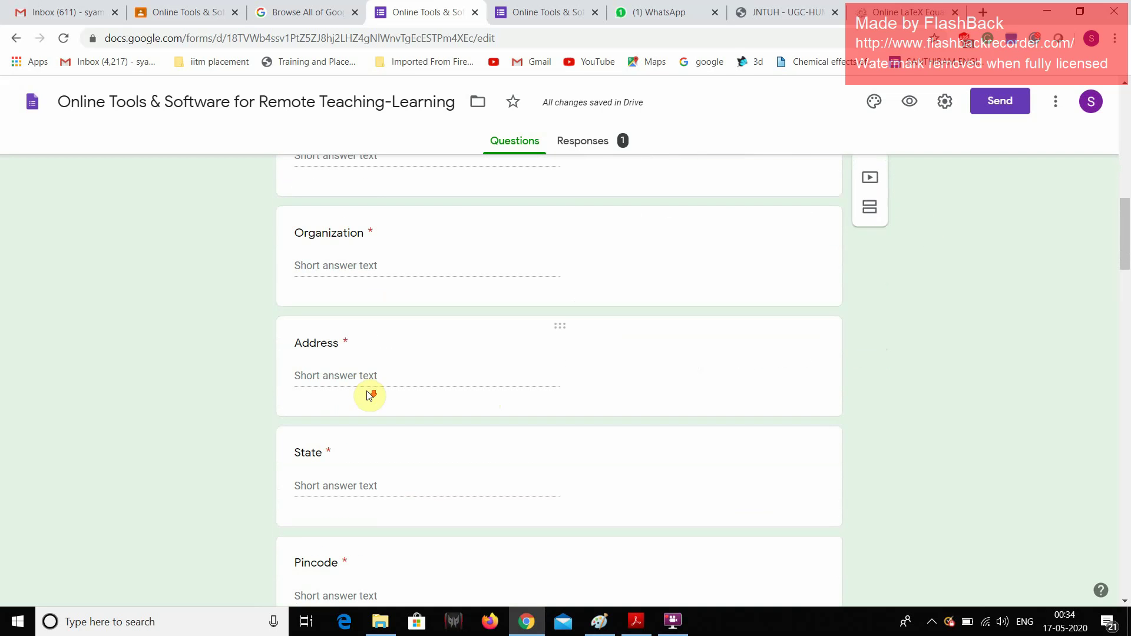
{"action": "scroll", "coordinate": [370, 394], "scroll_direction": "down", "scroll_amount": 3}
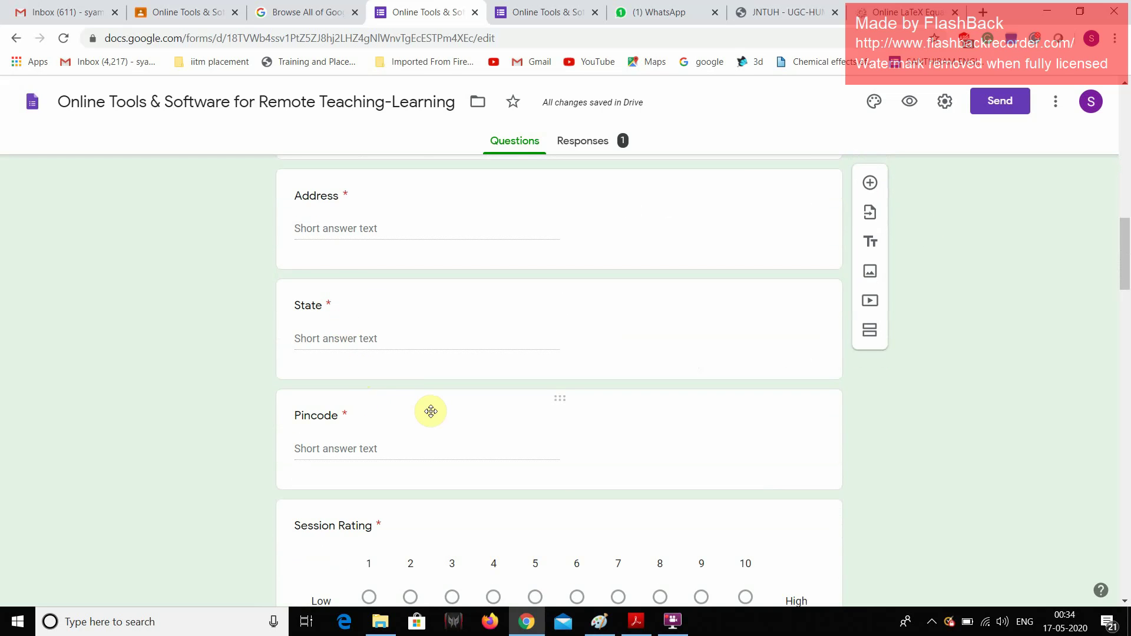
{"action": "scroll", "coordinate": [434, 410], "scroll_direction": "down", "scroll_amount": 3}
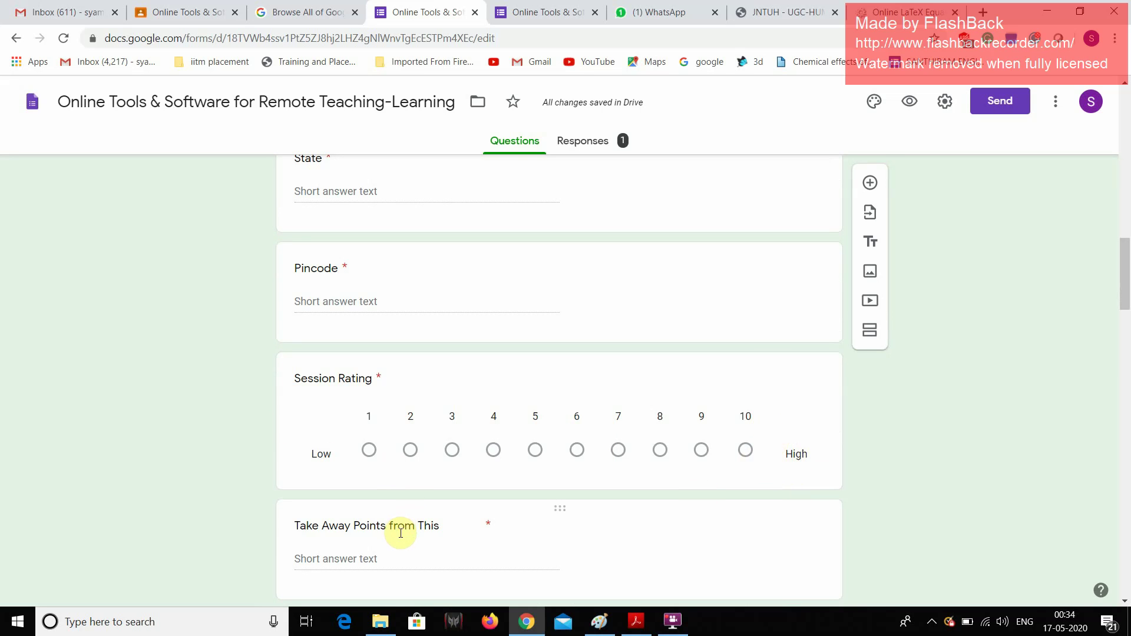
{"action": "scroll", "coordinate": [402, 532], "scroll_direction": "down", "scroll_amount": 1}
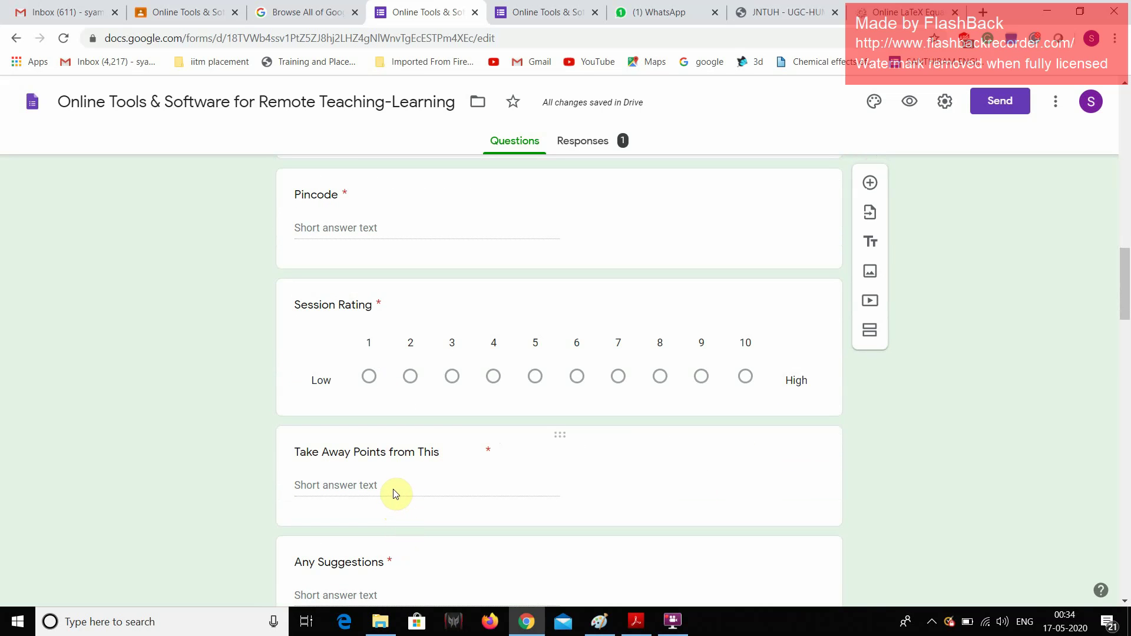
{"action": "scroll", "coordinate": [395, 491], "scroll_direction": "down", "scroll_amount": 3}
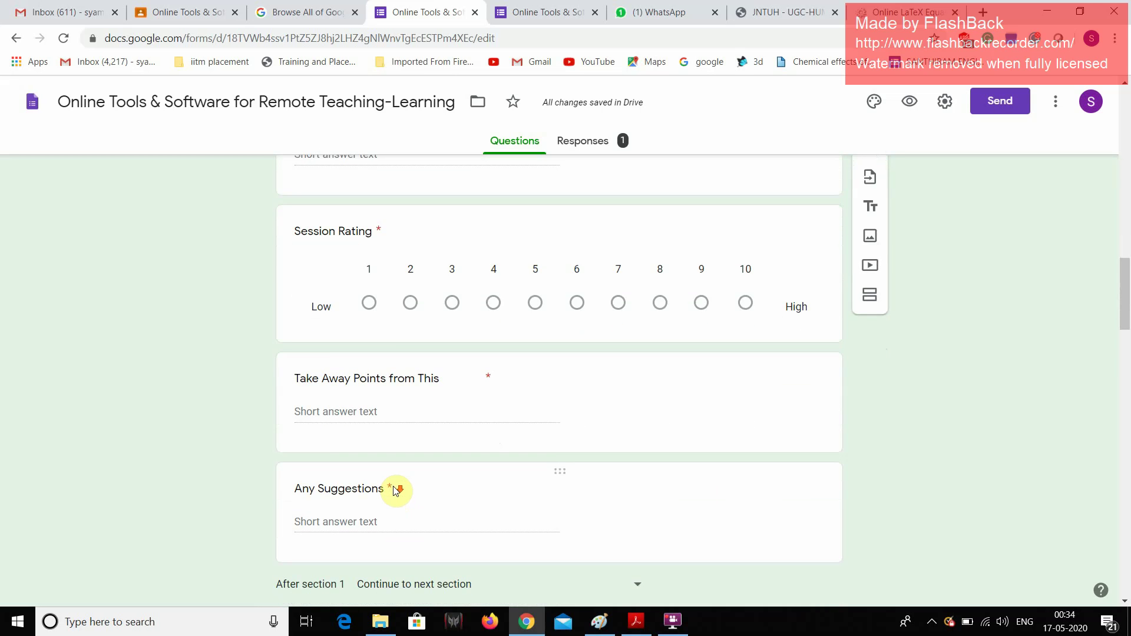
- Review section 2's remaining questions down to the Yes/No/Maybe question on attending similar courses
{"action": "scroll", "coordinate": [393, 486], "scroll_direction": "down", "scroll_amount": 2}
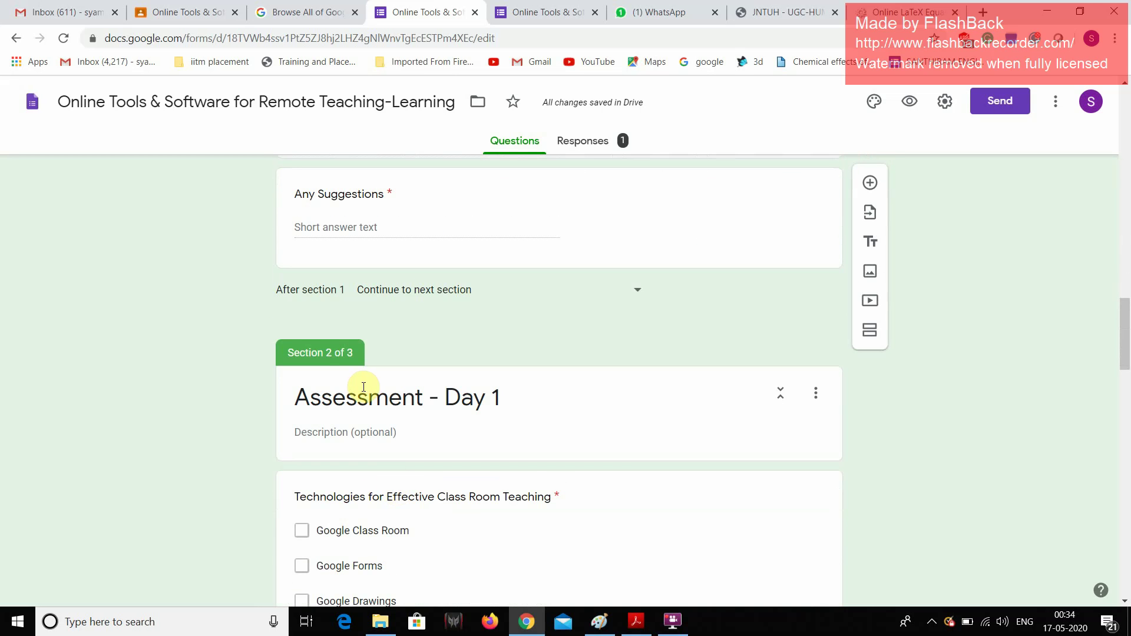
{"action": "scroll", "coordinate": [362, 380], "scroll_direction": "down", "scroll_amount": 2}
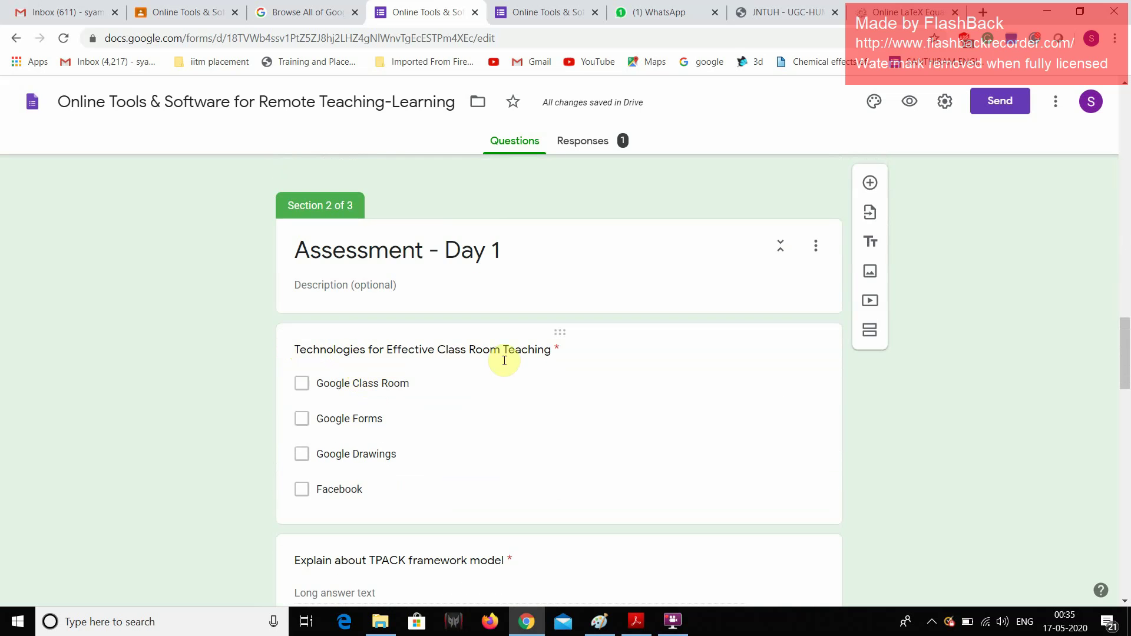
{"action": "scroll", "coordinate": [528, 368], "scroll_direction": "down", "scroll_amount": 3}
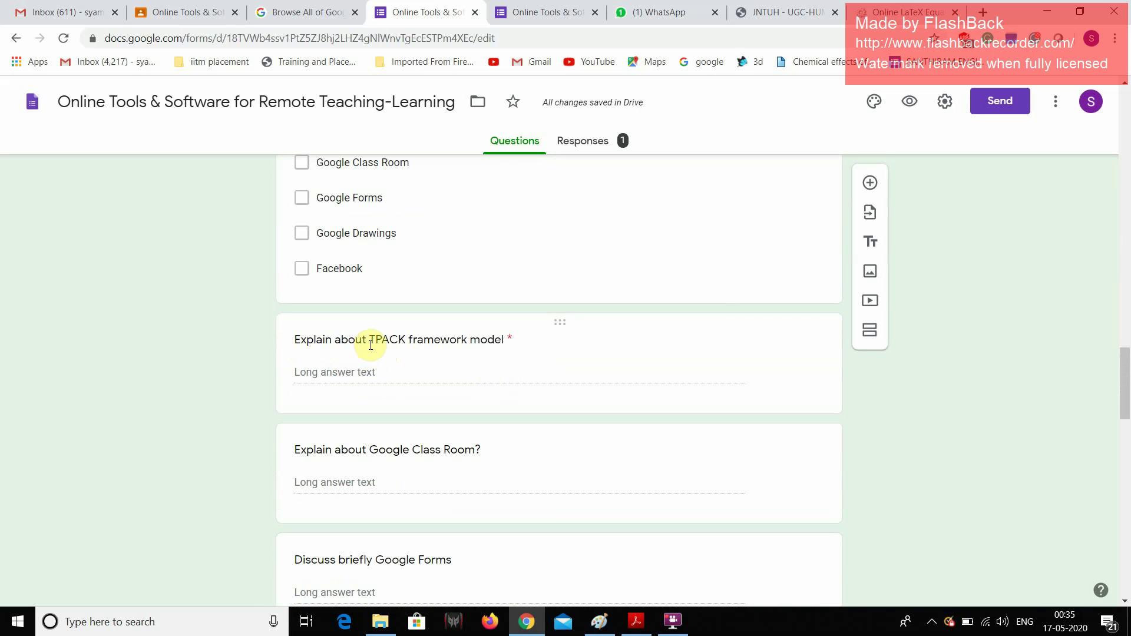
{"action": "scroll", "coordinate": [530, 354], "scroll_direction": "down", "scroll_amount": 1}
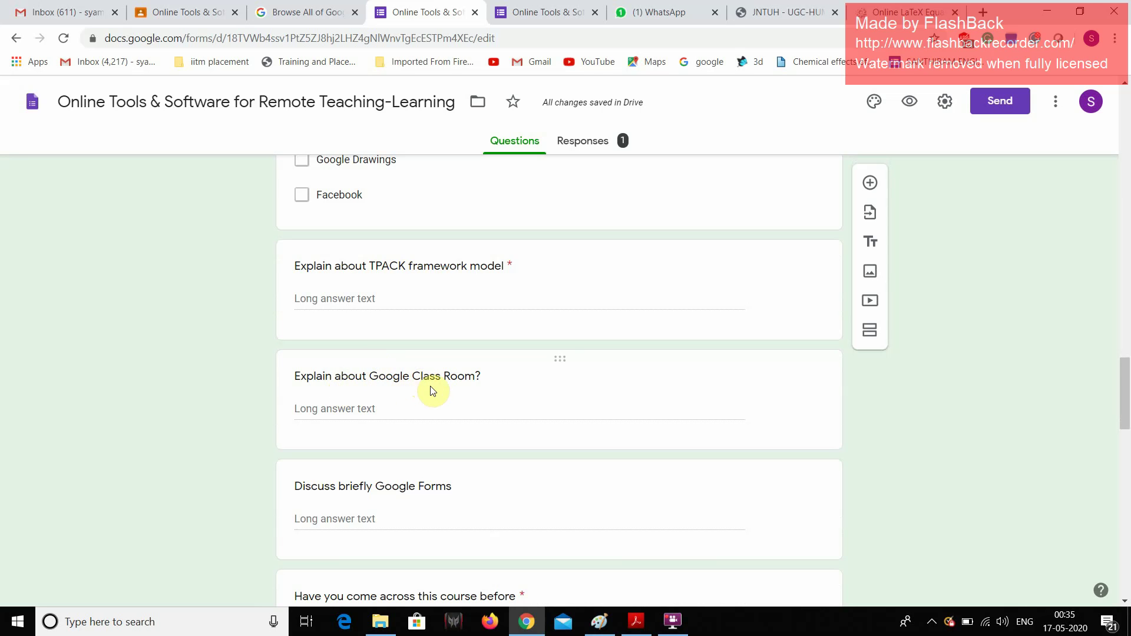
{"action": "scroll", "coordinate": [434, 390], "scroll_direction": "down", "scroll_amount": 1}
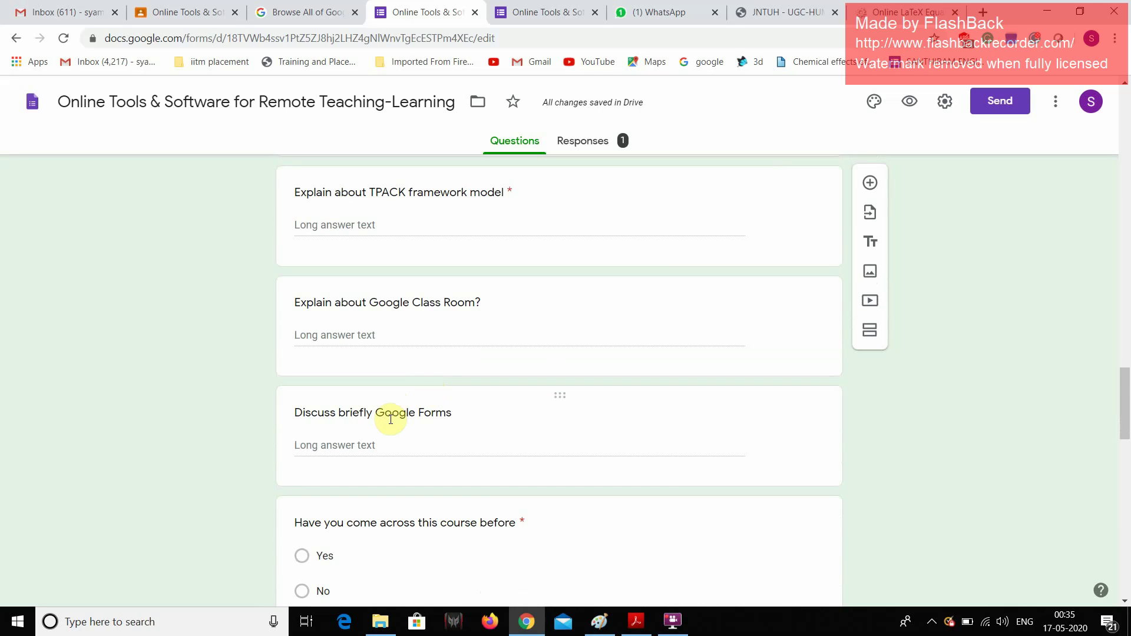
{"action": "scroll", "coordinate": [399, 417], "scroll_direction": "down", "scroll_amount": 2}
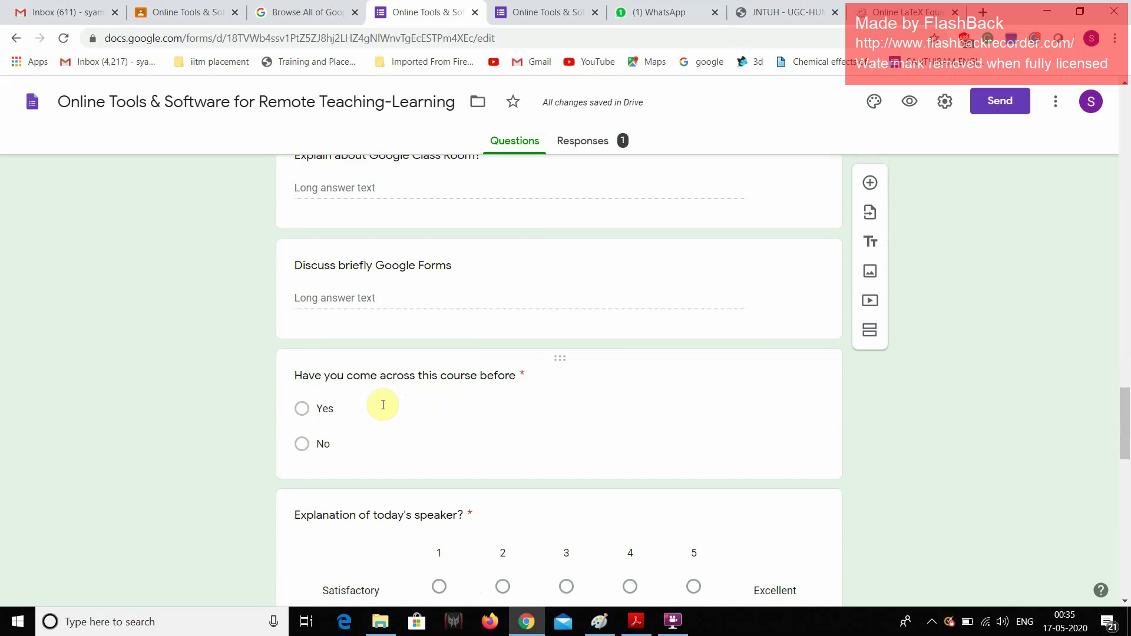
{"action": "scroll", "coordinate": [488, 383], "scroll_direction": "down", "scroll_amount": 1}
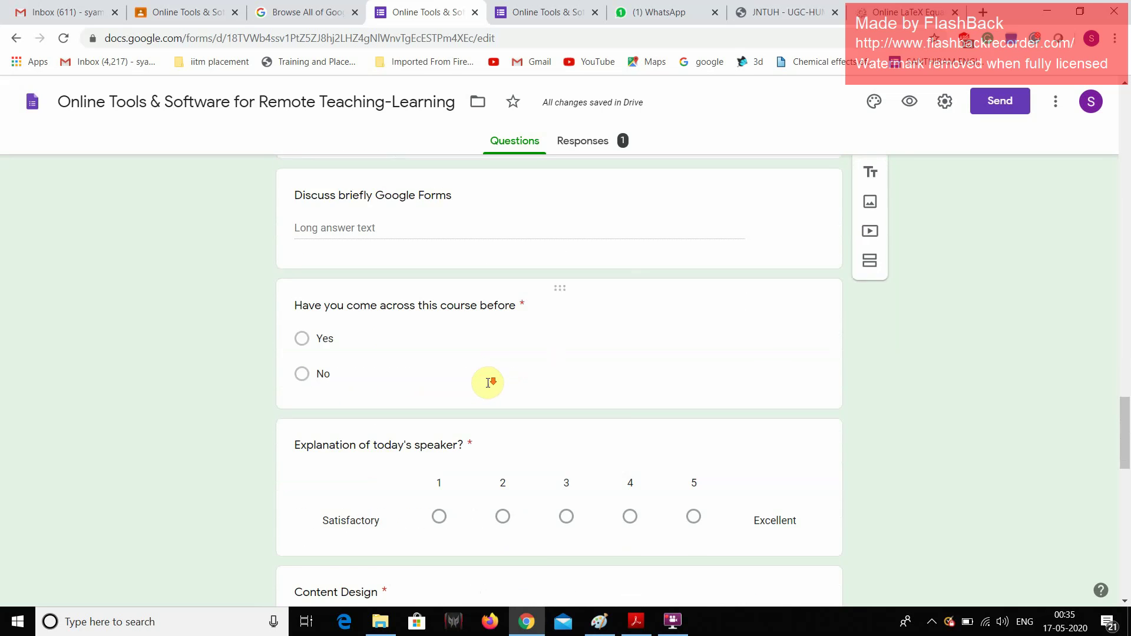
{"action": "scroll", "coordinate": [488, 383], "scroll_direction": "down", "scroll_amount": 1}
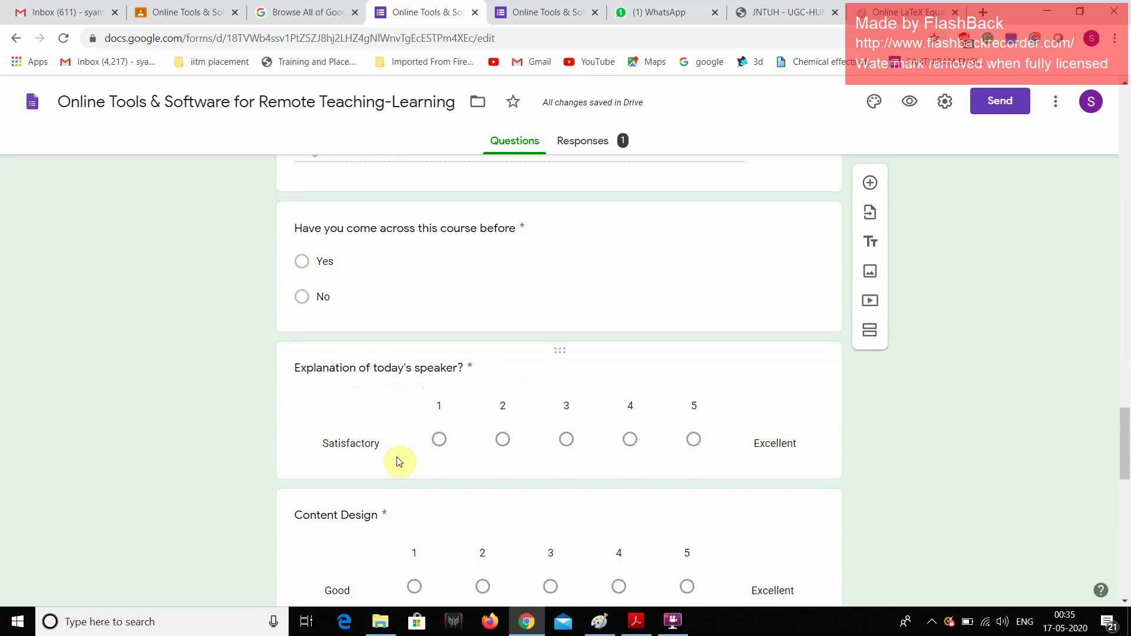
{"action": "left_click", "coordinate": [798, 454]}
{"action": "scroll", "coordinate": [798, 453], "scroll_direction": "down", "scroll_amount": 4}
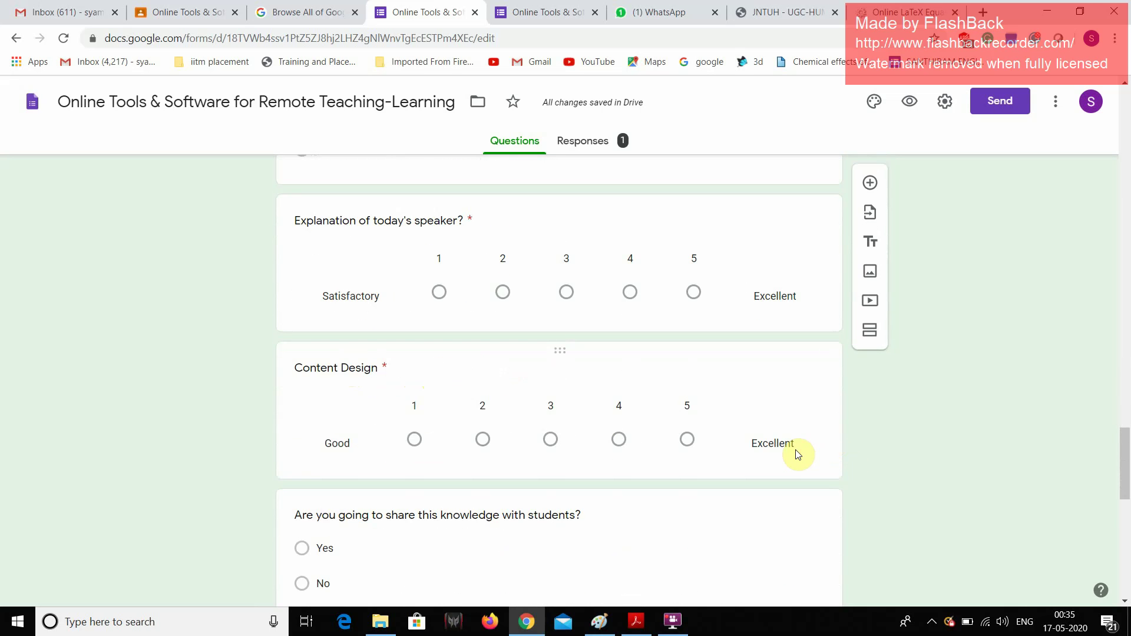
{"action": "scroll", "coordinate": [798, 449], "scroll_direction": "down", "scroll_amount": 2}
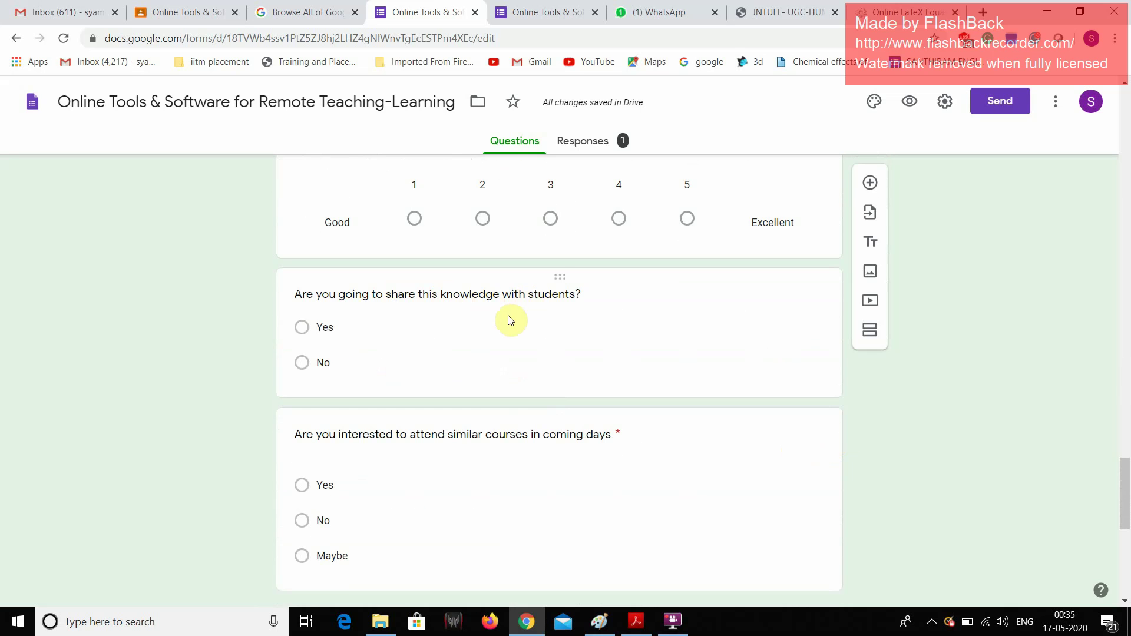
{"action": "scroll", "coordinate": [508, 321], "scroll_direction": "down", "scroll_amount": 3}
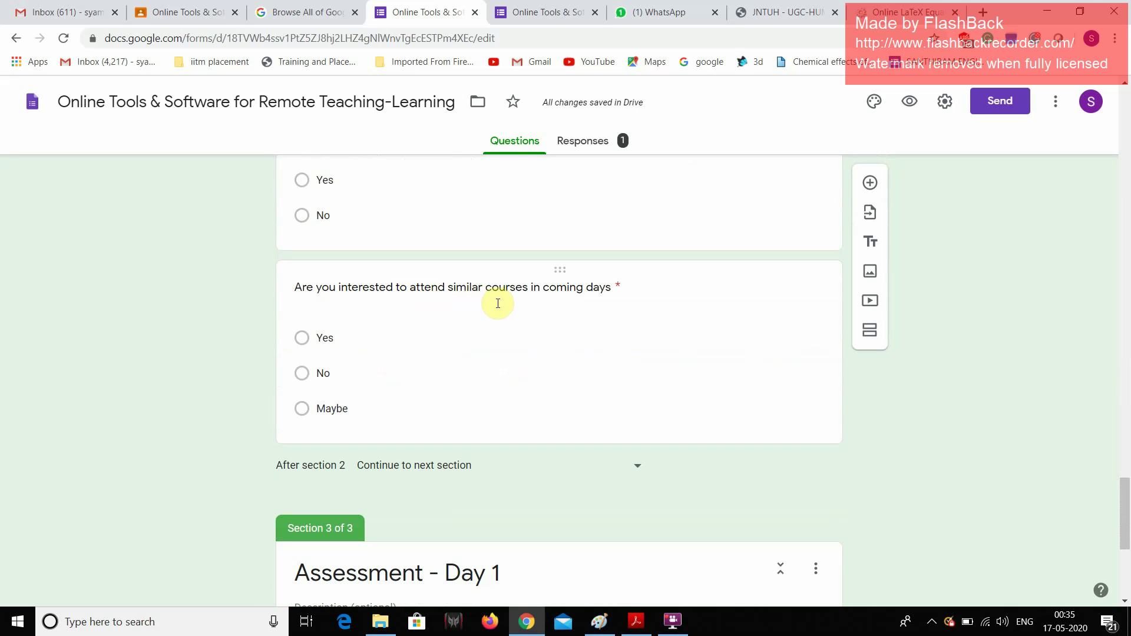
- View Section 3's 5x²+10x+20 equation question, then return to the form title
{"action": "scroll", "coordinate": [500, 313], "scroll_direction": "down", "scroll_amount": 3}
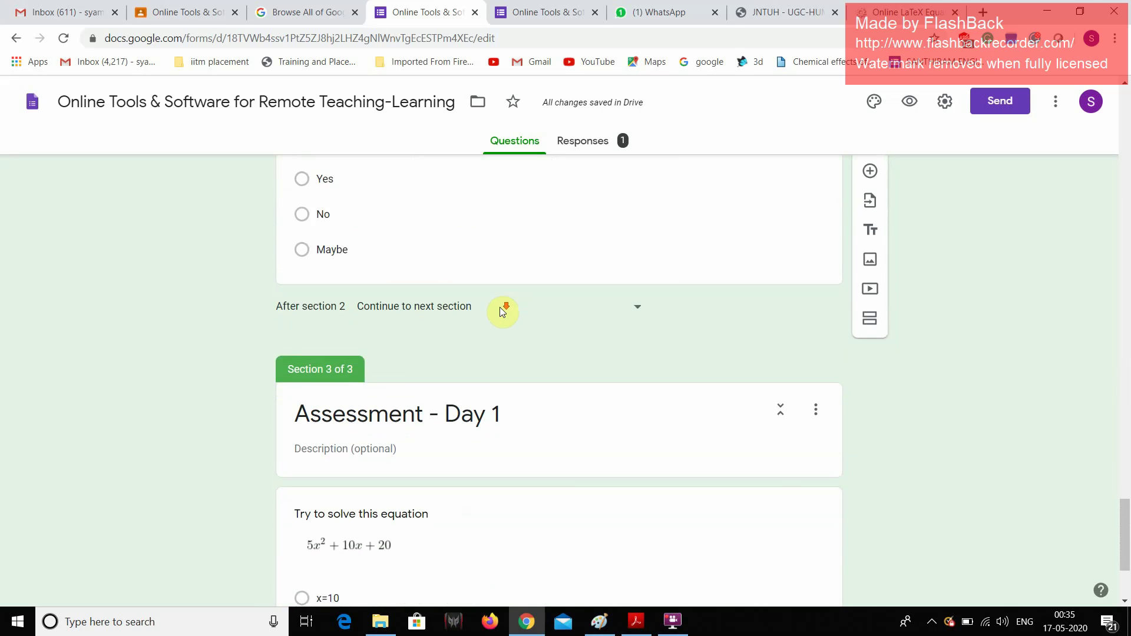
{"action": "scroll", "coordinate": [503, 313], "scroll_direction": "down", "scroll_amount": 3}
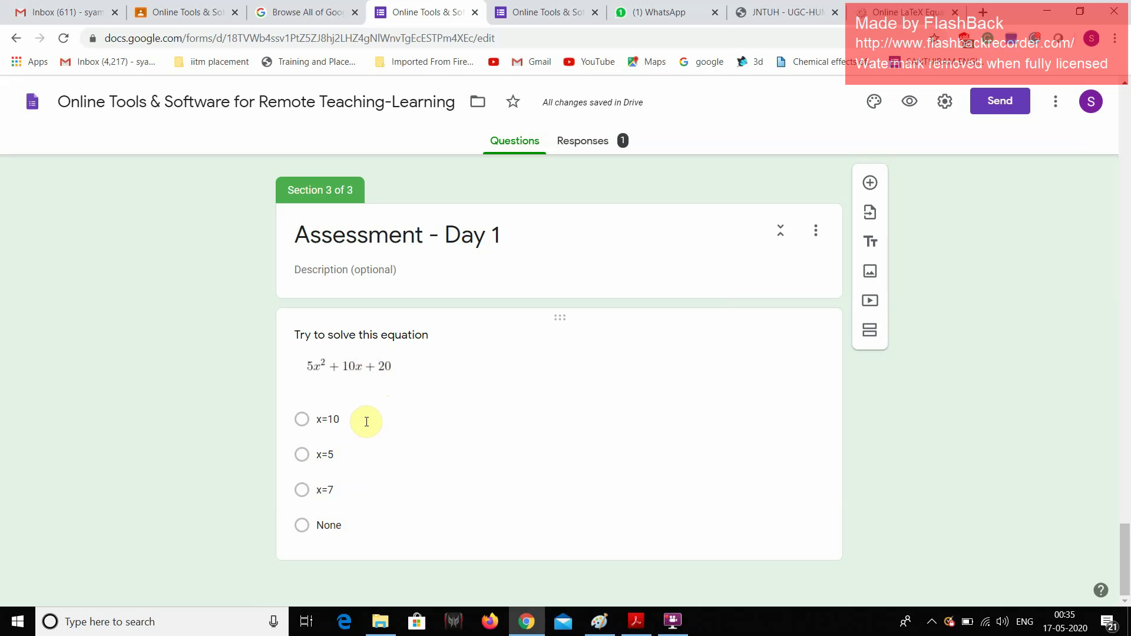
{"action": "scroll", "coordinate": [402, 413], "scroll_direction": "up", "scroll_amount": 15}
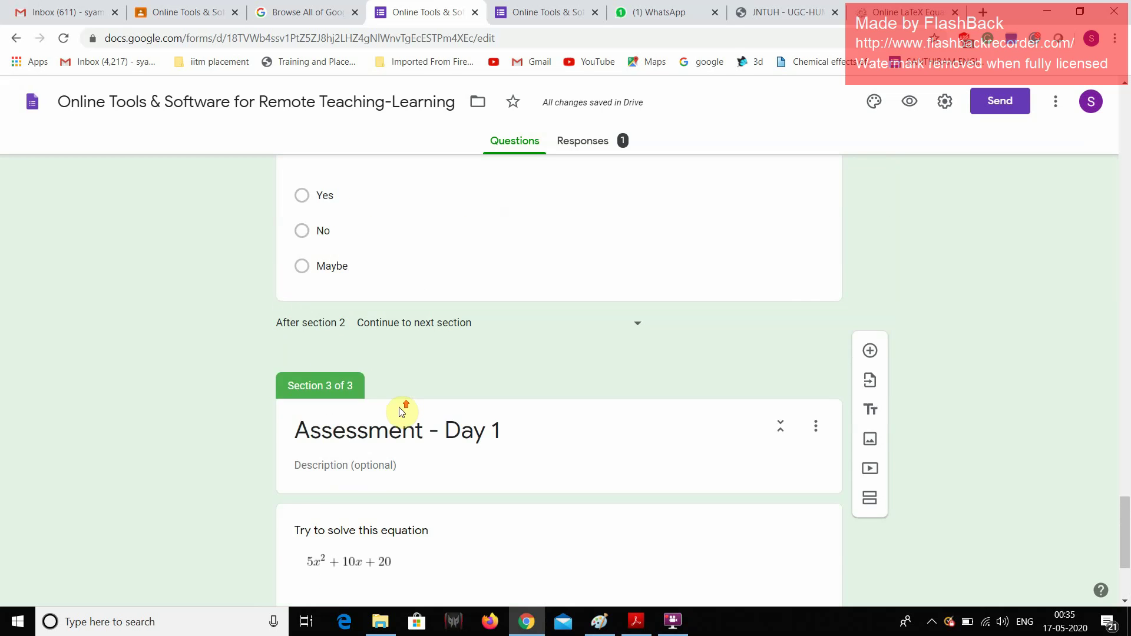
{"action": "scroll", "coordinate": [397, 404], "scroll_direction": "up", "scroll_amount": 20}
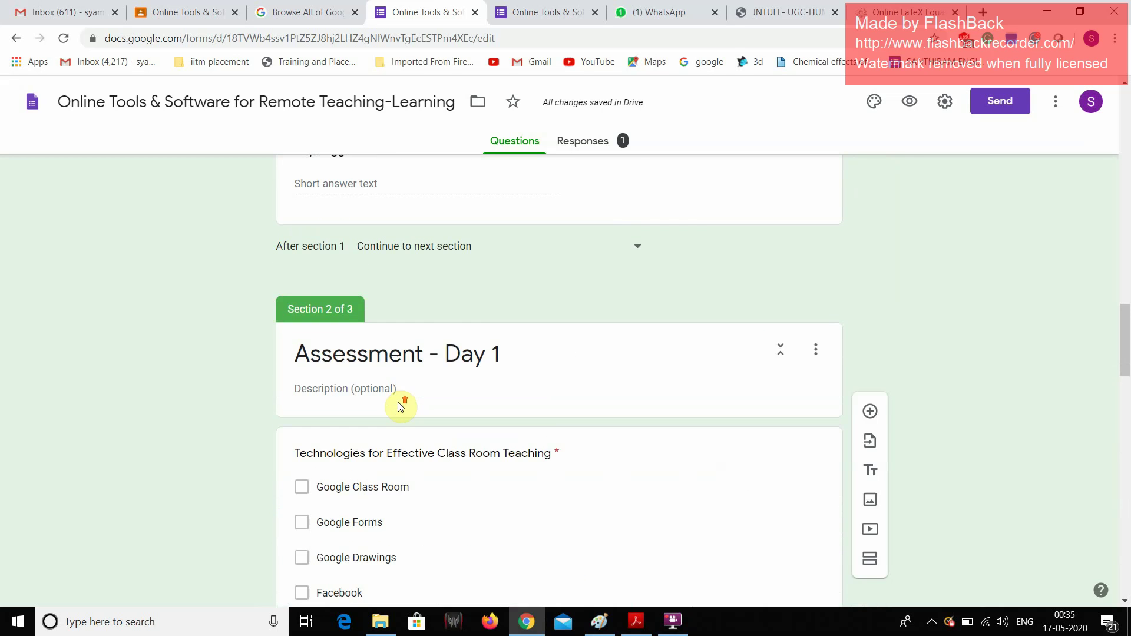
{"action": "scroll", "coordinate": [391, 403], "scroll_direction": "up", "scroll_amount": 10}
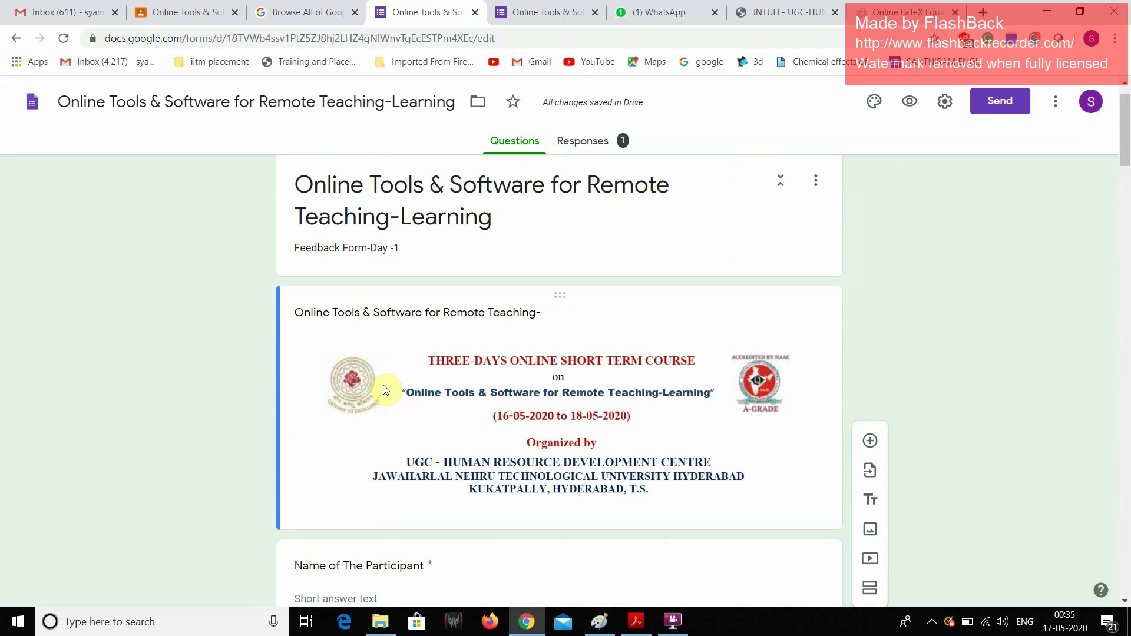
- Review the Responses summary of the single submission, including the Session Rating of 10 at 100%
{"action": "left_click", "coordinate": [583, 148]}
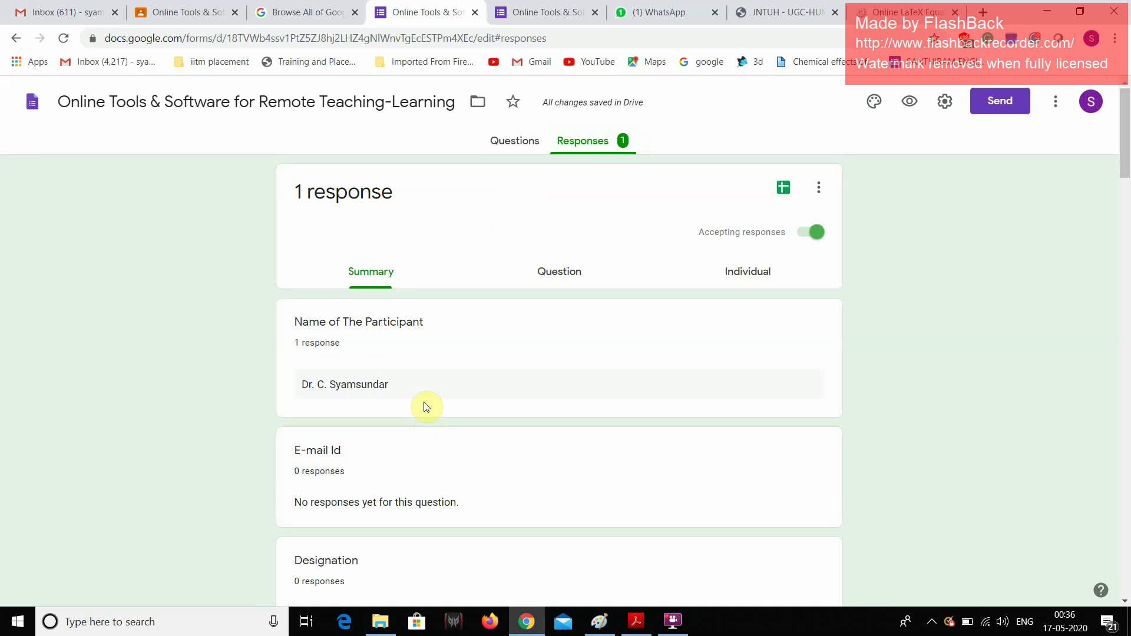
{"action": "scroll", "coordinate": [426, 407], "scroll_direction": "down", "scroll_amount": 12}
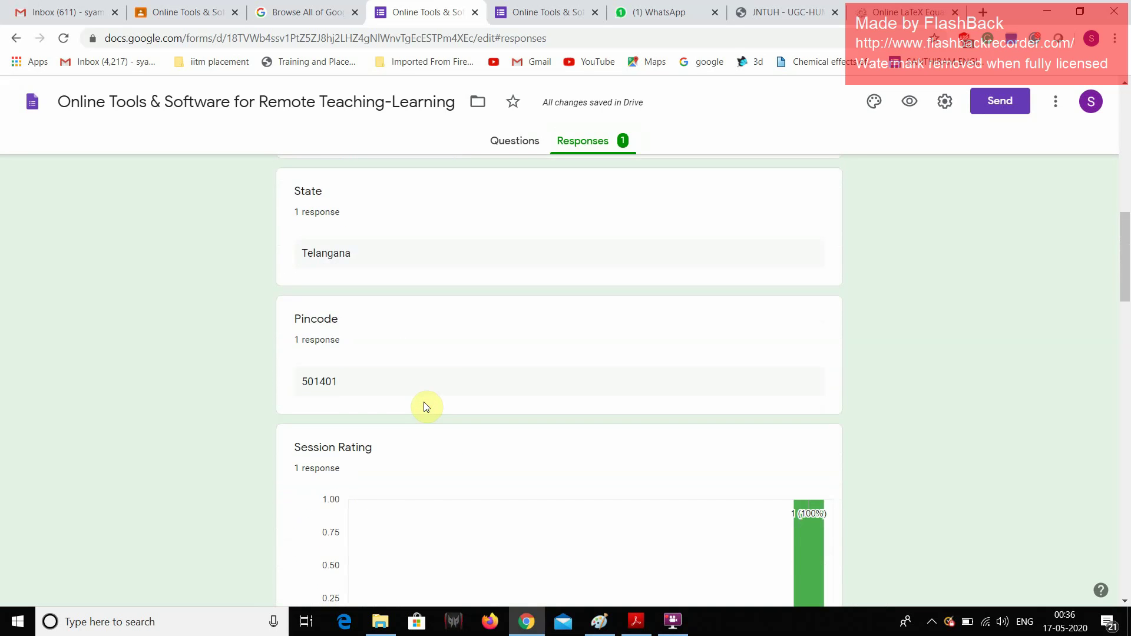
{"action": "scroll", "coordinate": [427, 407], "scroll_direction": "down", "scroll_amount": 15}
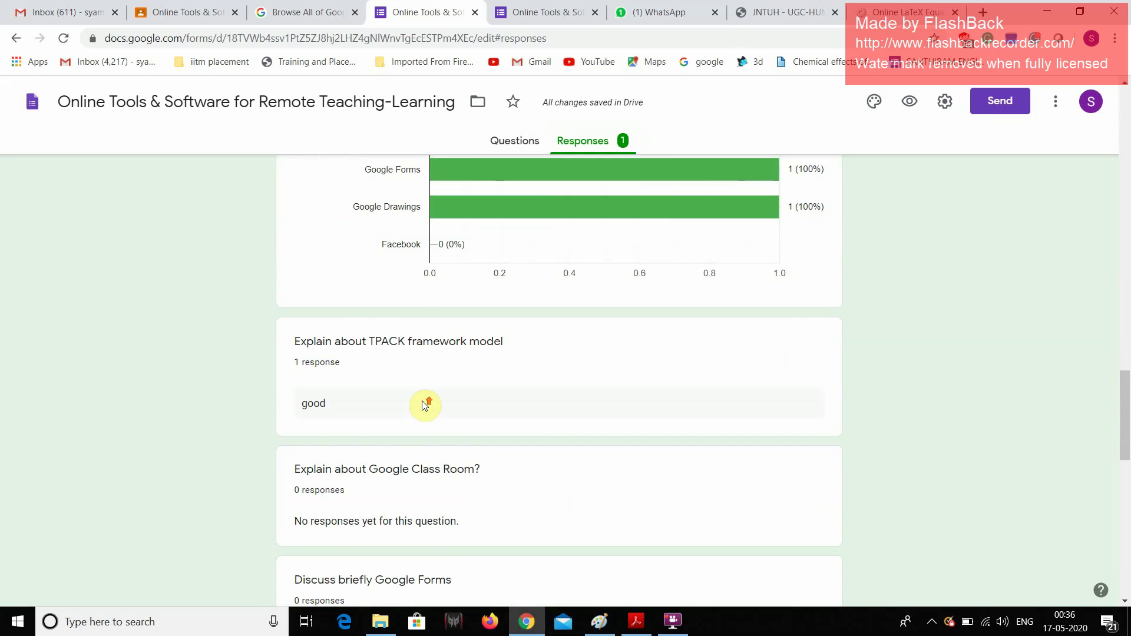
{"action": "scroll", "coordinate": [425, 405], "scroll_direction": "up", "scroll_amount": 3}
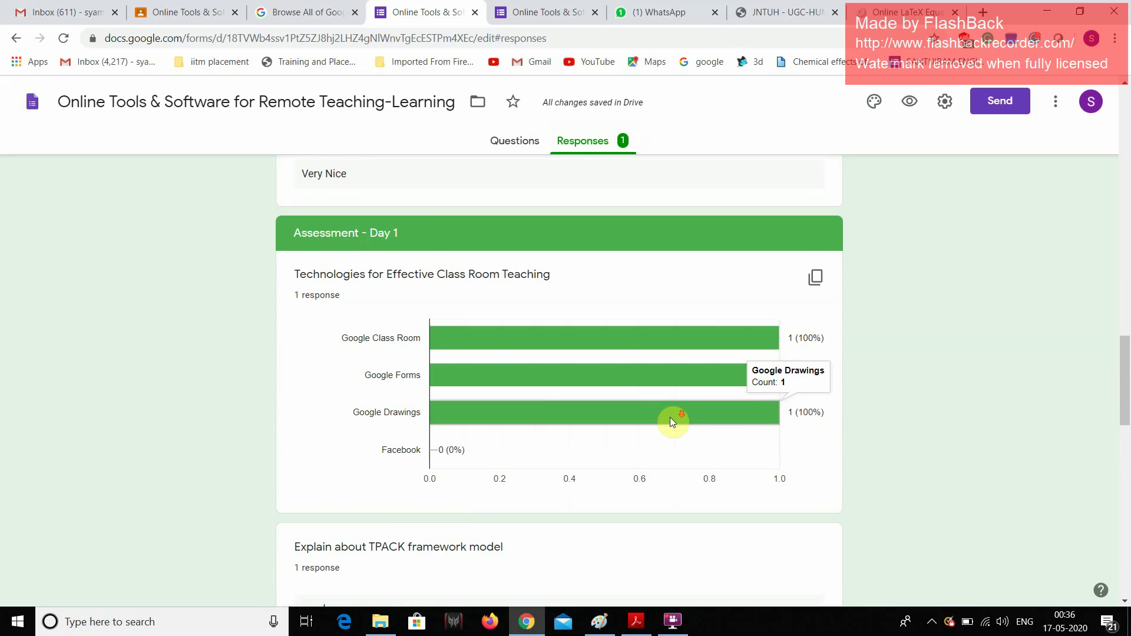
{"action": "scroll", "coordinate": [666, 416], "scroll_direction": "down", "scroll_amount": 11}
{"action": "scroll", "coordinate": [613, 404], "scroll_direction": "up", "scroll_amount": 20}
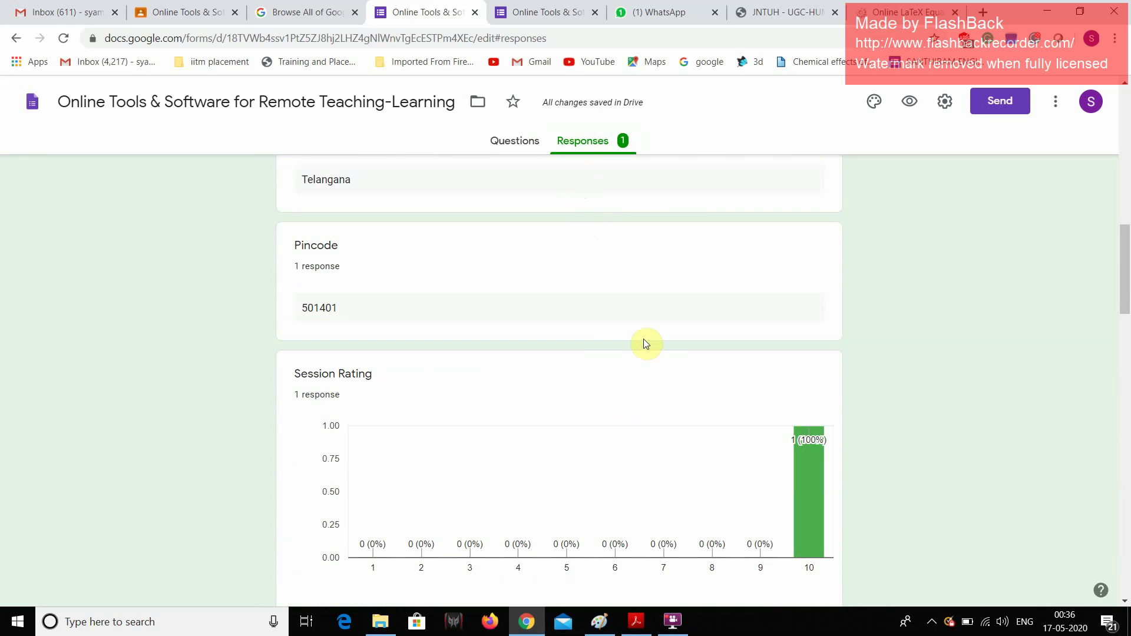
- Show the 'Online Tools & Software for Remote Teaching-Learning' class code enlarged, then return to the stream
{"action": "left_click", "coordinate": [184, 10]}
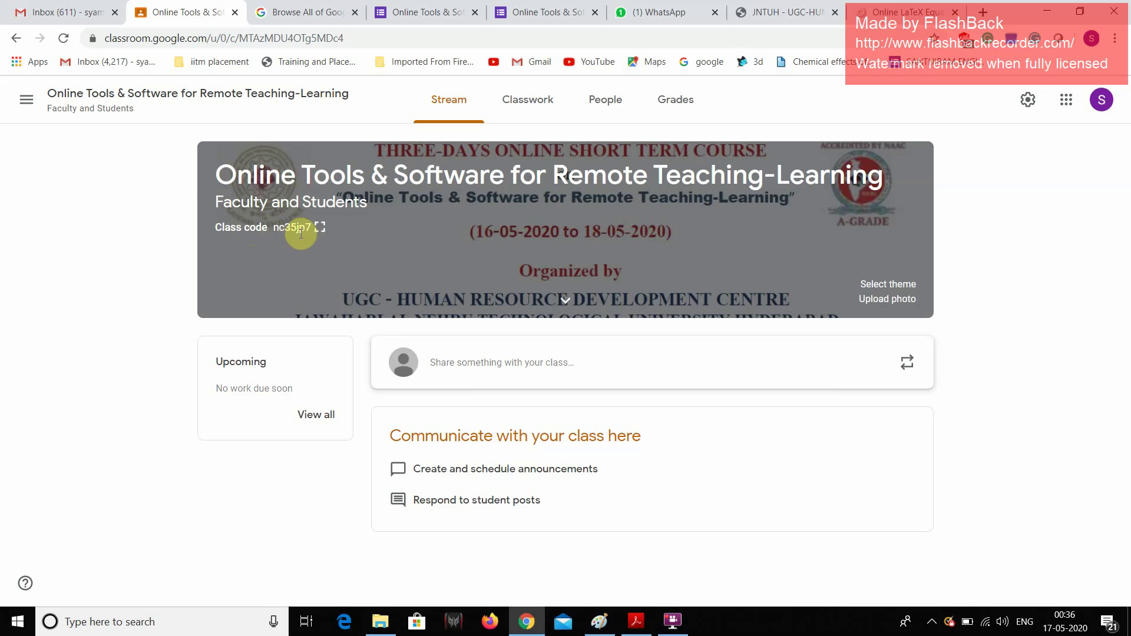
{"action": "left_click", "coordinate": [320, 228]}
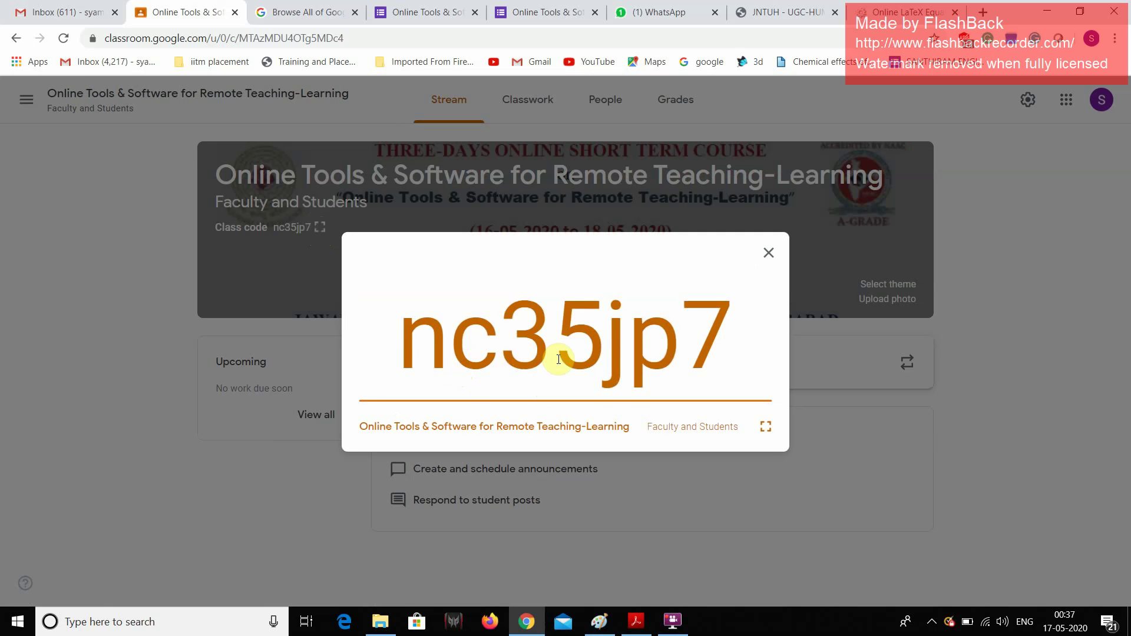
{"action": "left_click", "coordinate": [770, 254]}
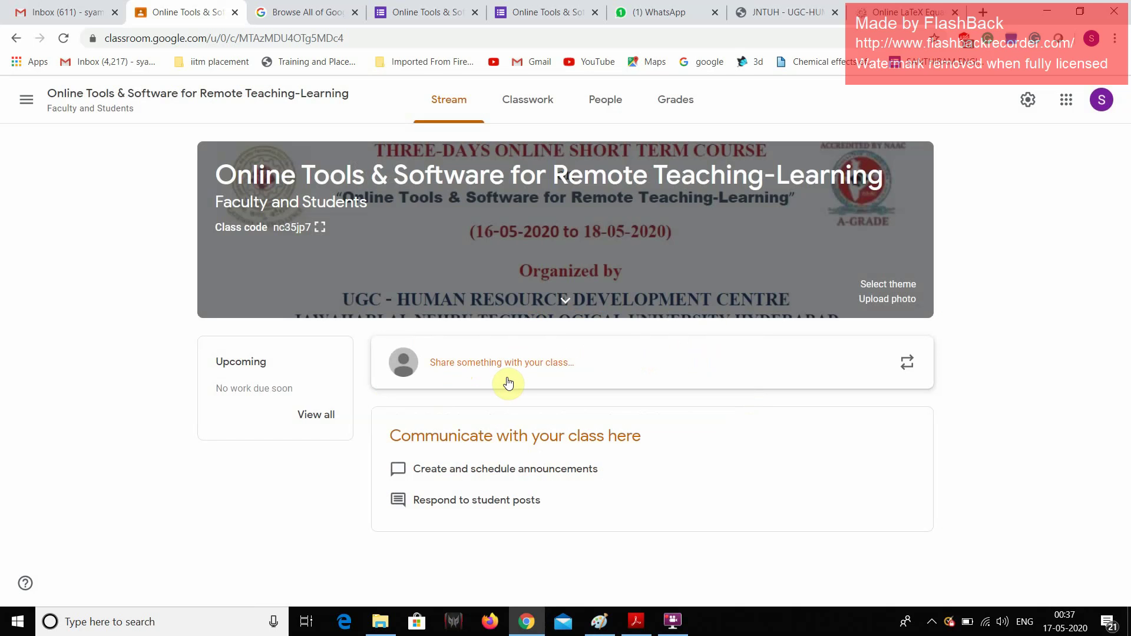
- Browse the class's Classwork and People pages, ending on Grades, which shows no students
{"action": "left_click", "coordinate": [529, 105]}
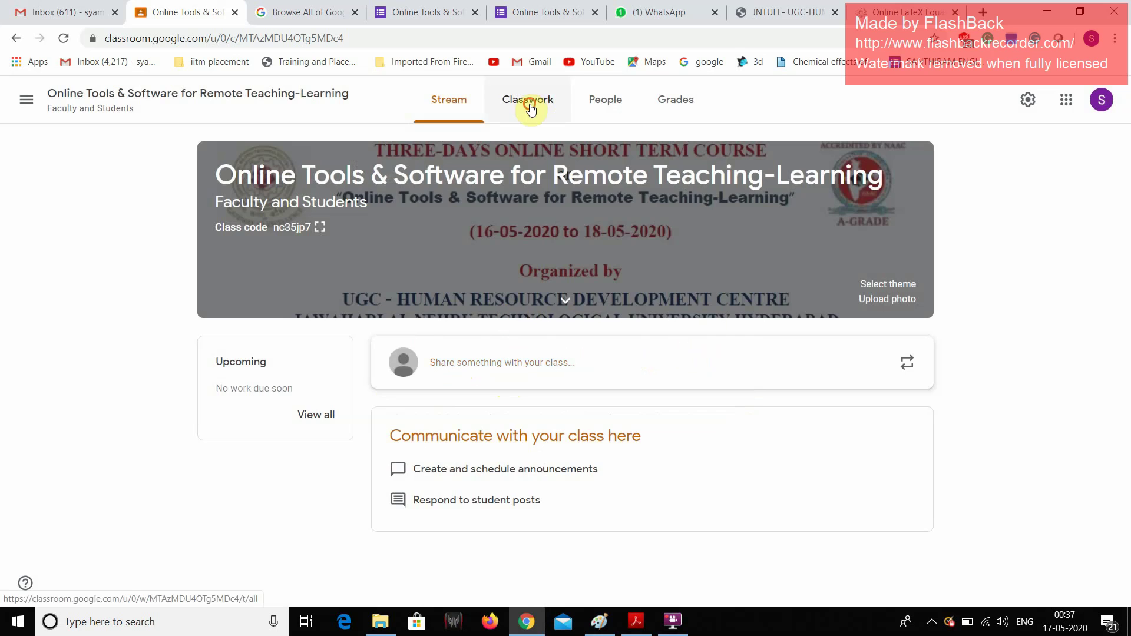
{"action": "left_click", "coordinate": [601, 101]}
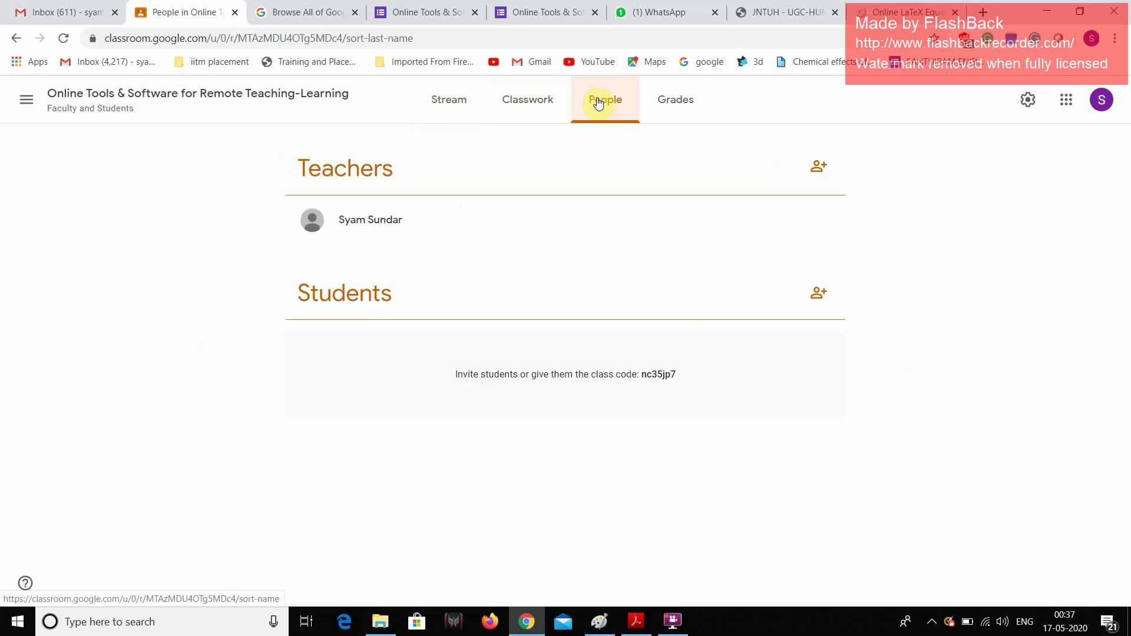
{"action": "left_click", "coordinate": [673, 117]}
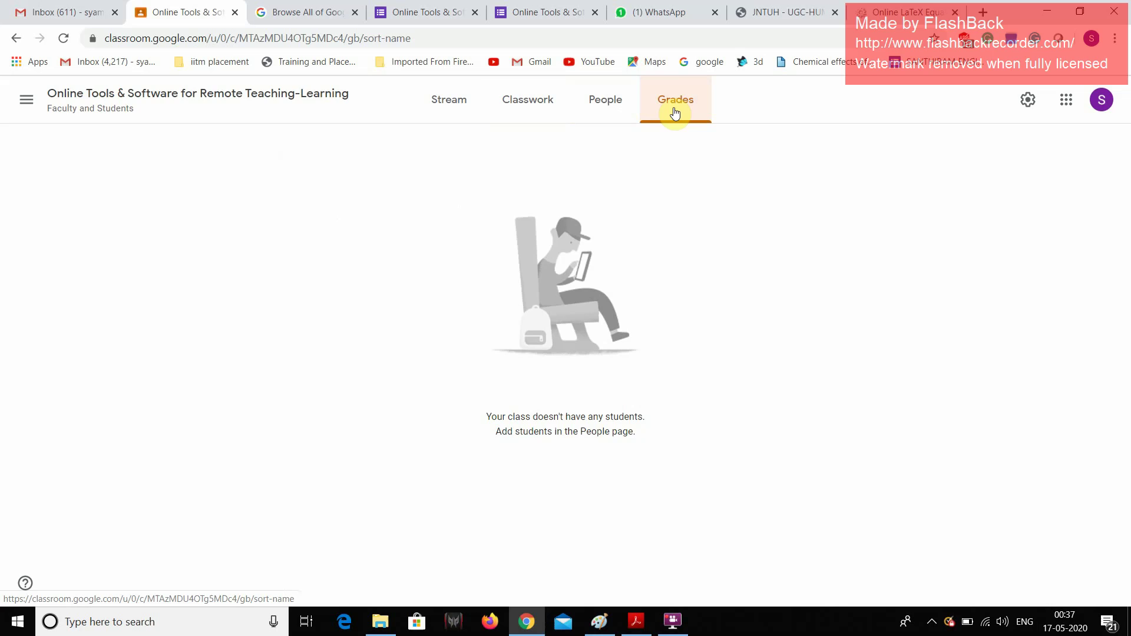
- Bring up the CodeCogs Equation Editor holding the expression 5x^{2}+10x+20
{"action": "left_click", "coordinate": [900, 6]}
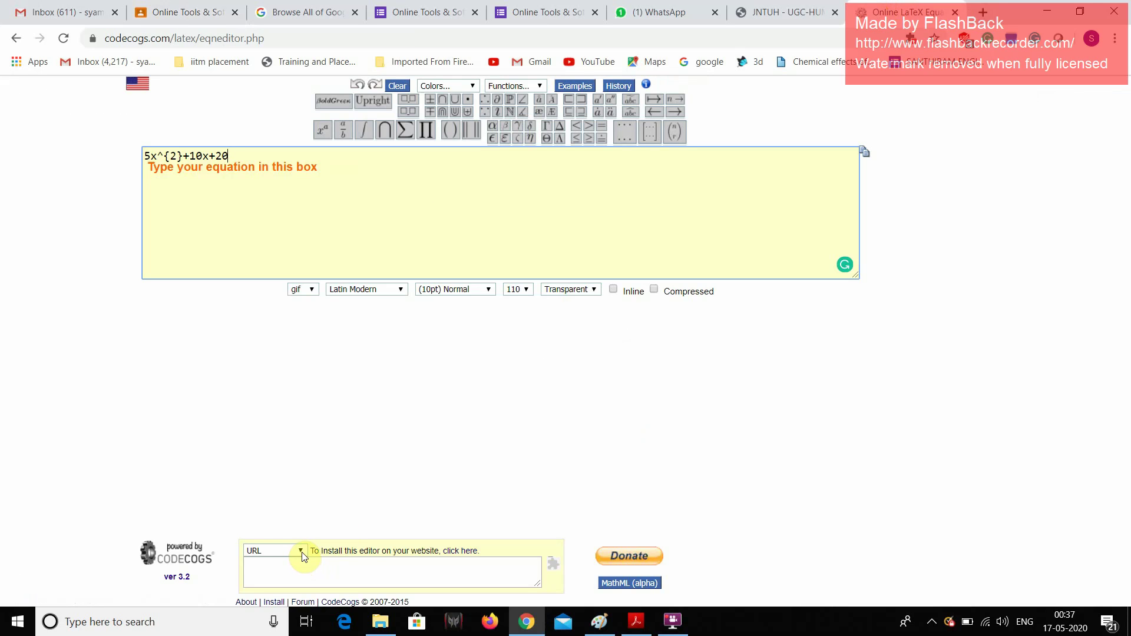
{"action": "left_click", "coordinate": [675, 622]}
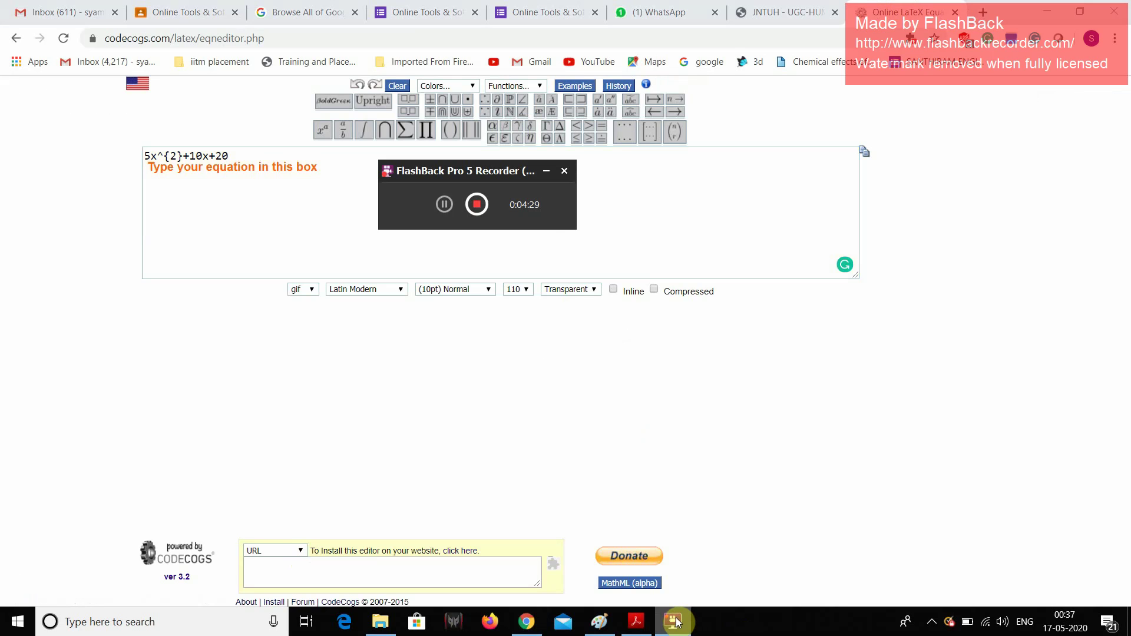